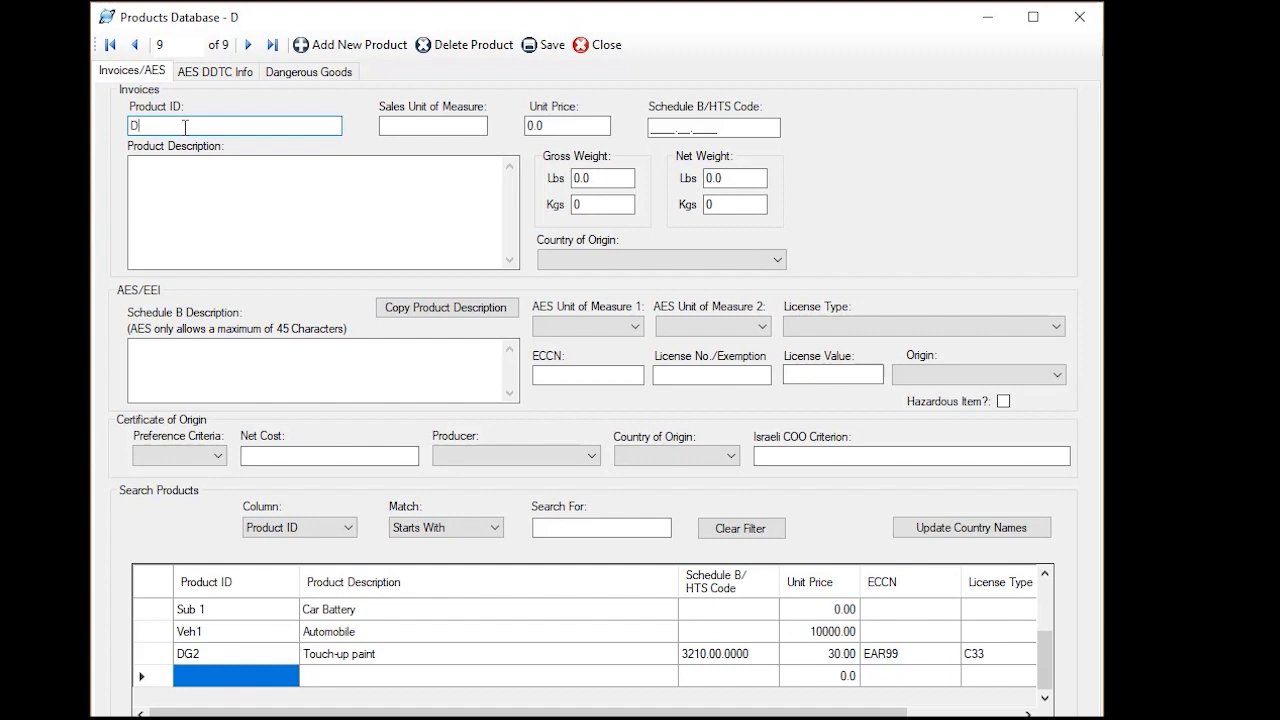
Enter DG4 as the new product's ID and Paints as its product description
text(G4)
key(Tab)
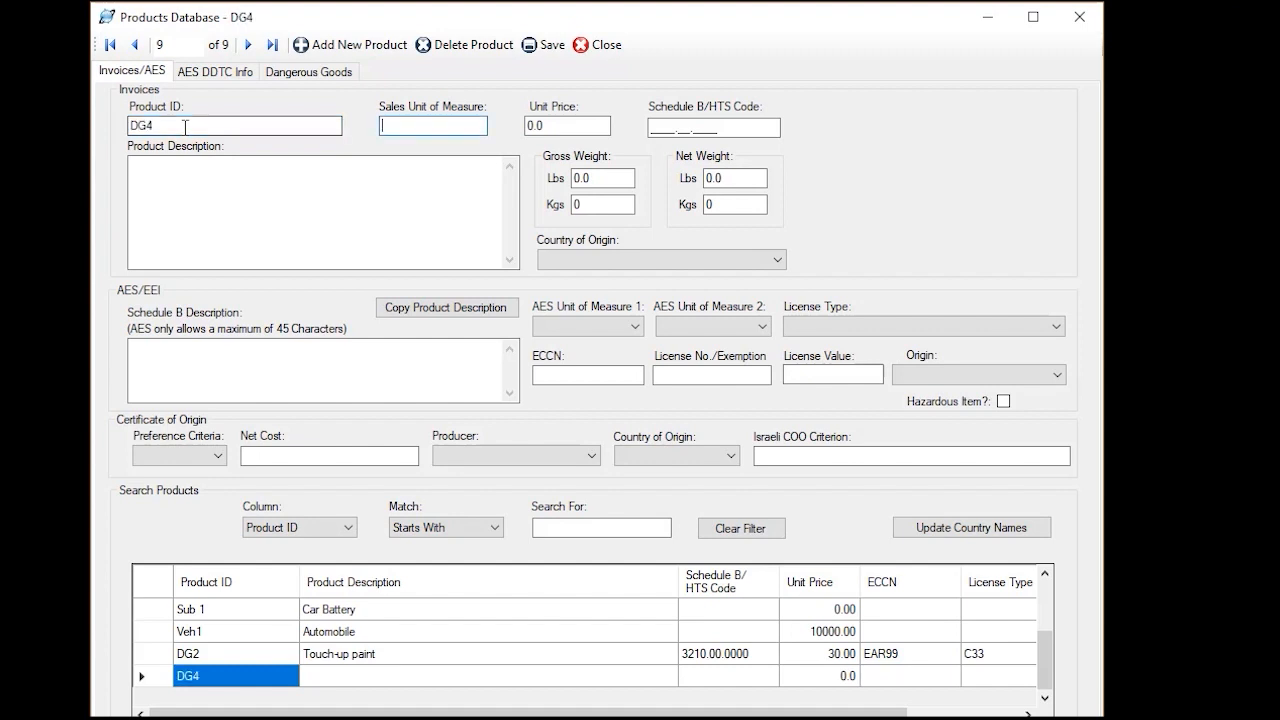
click(172, 167)
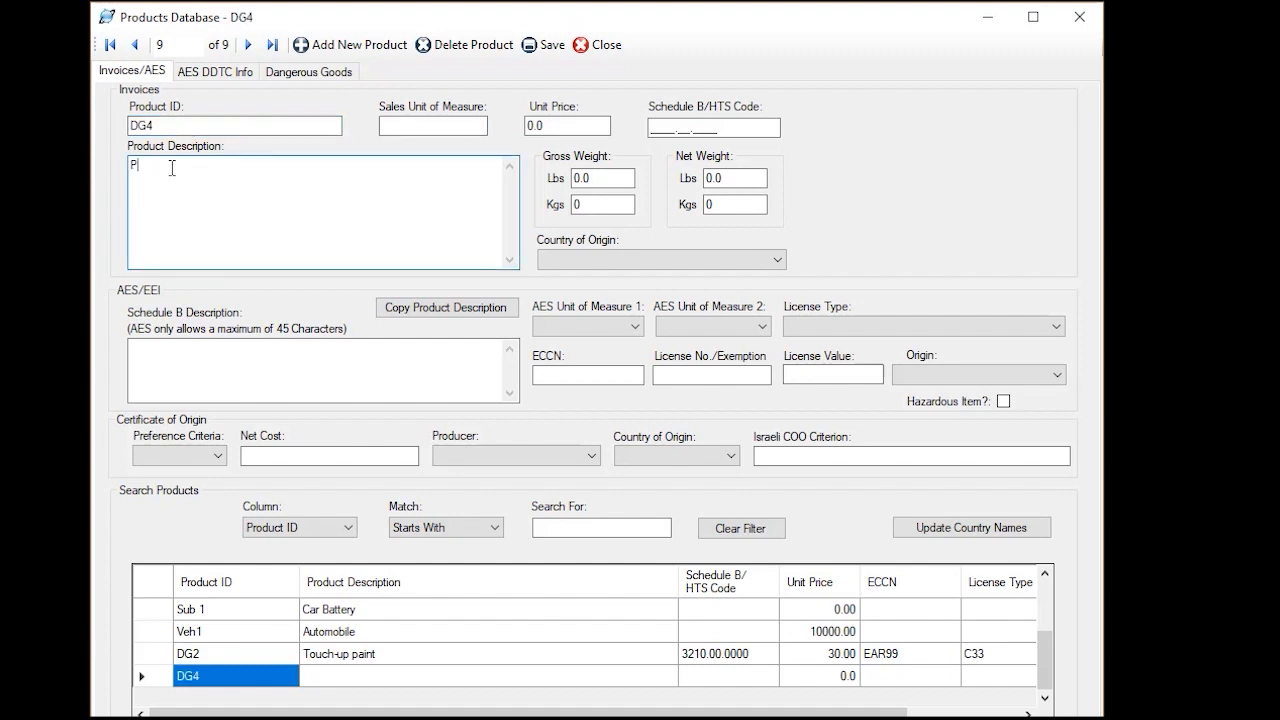
text(Paints)
key(Tab)
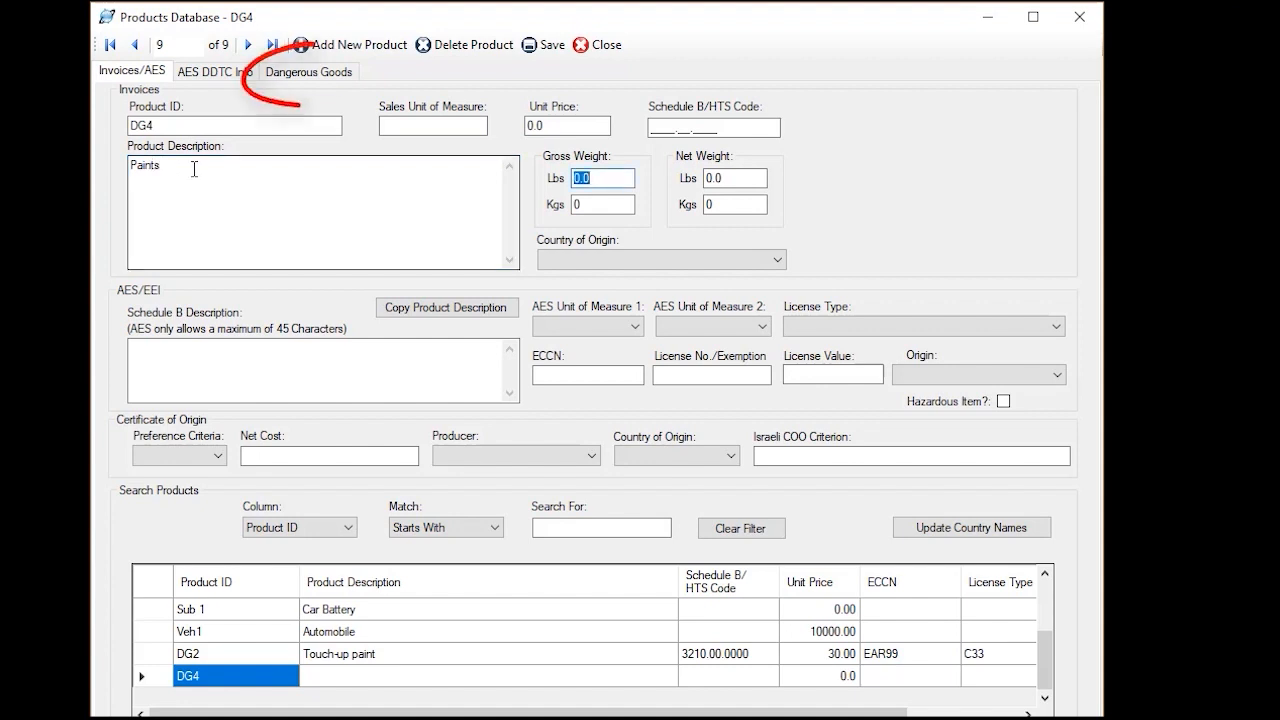
Look up UN number 1263 for the product's IATA dangerous goods data and choose Paint, class 3, packing group III
click(322, 88)
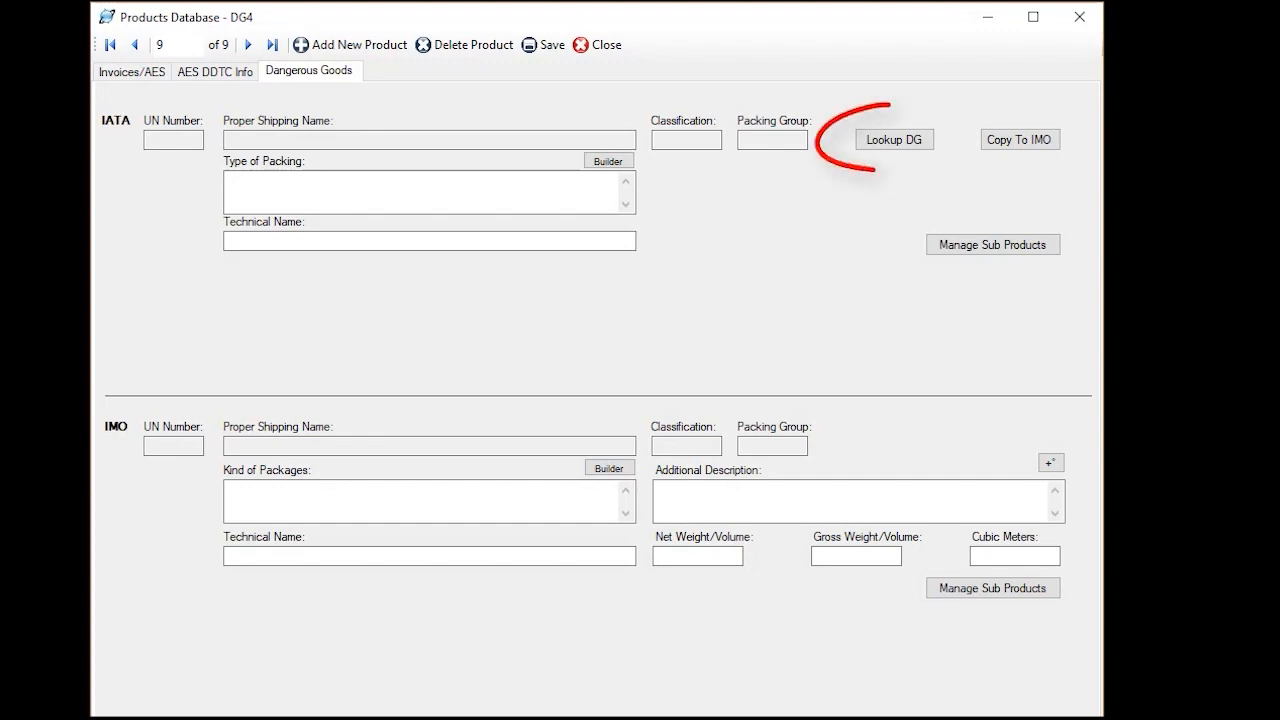
click(906, 143)
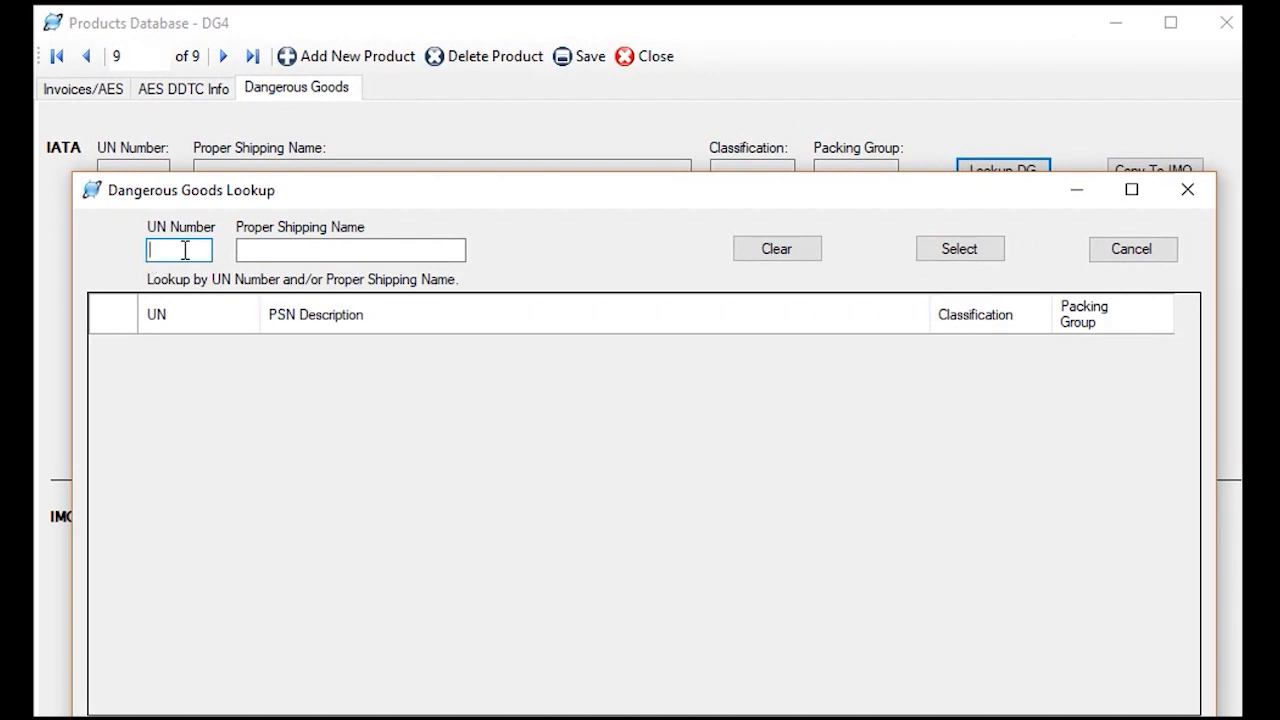
text(1263)
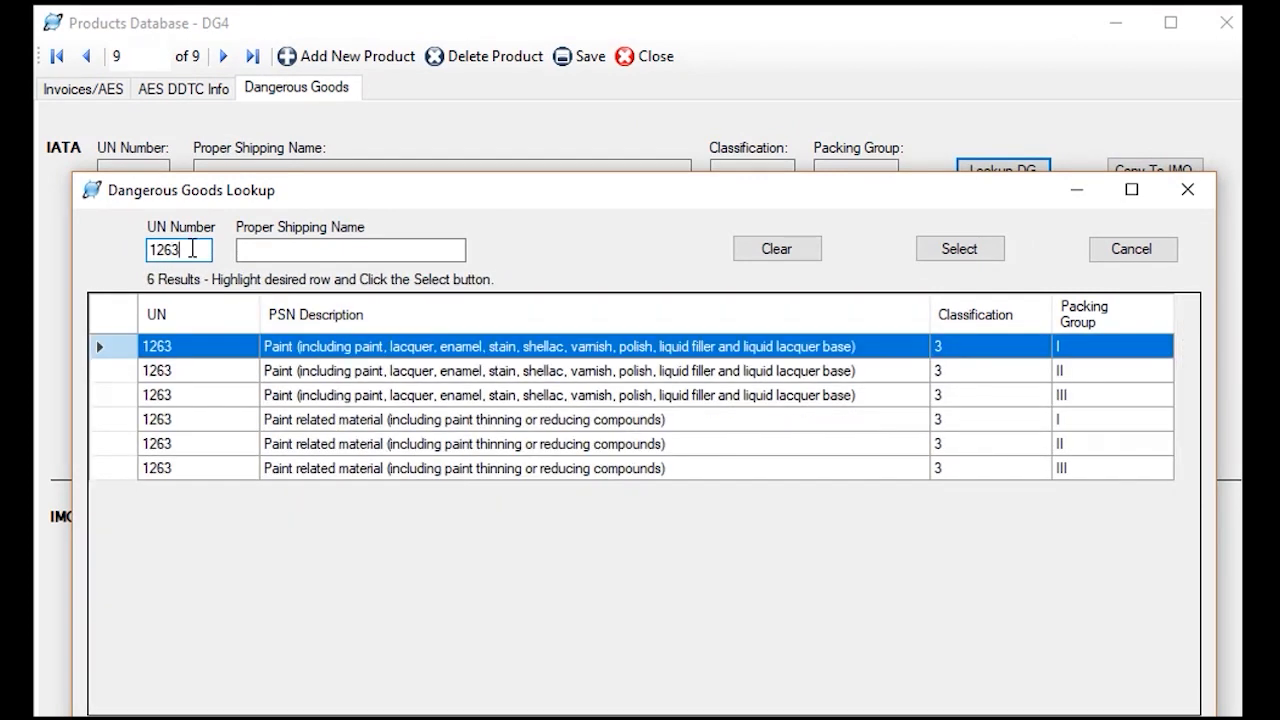
click(467, 398)
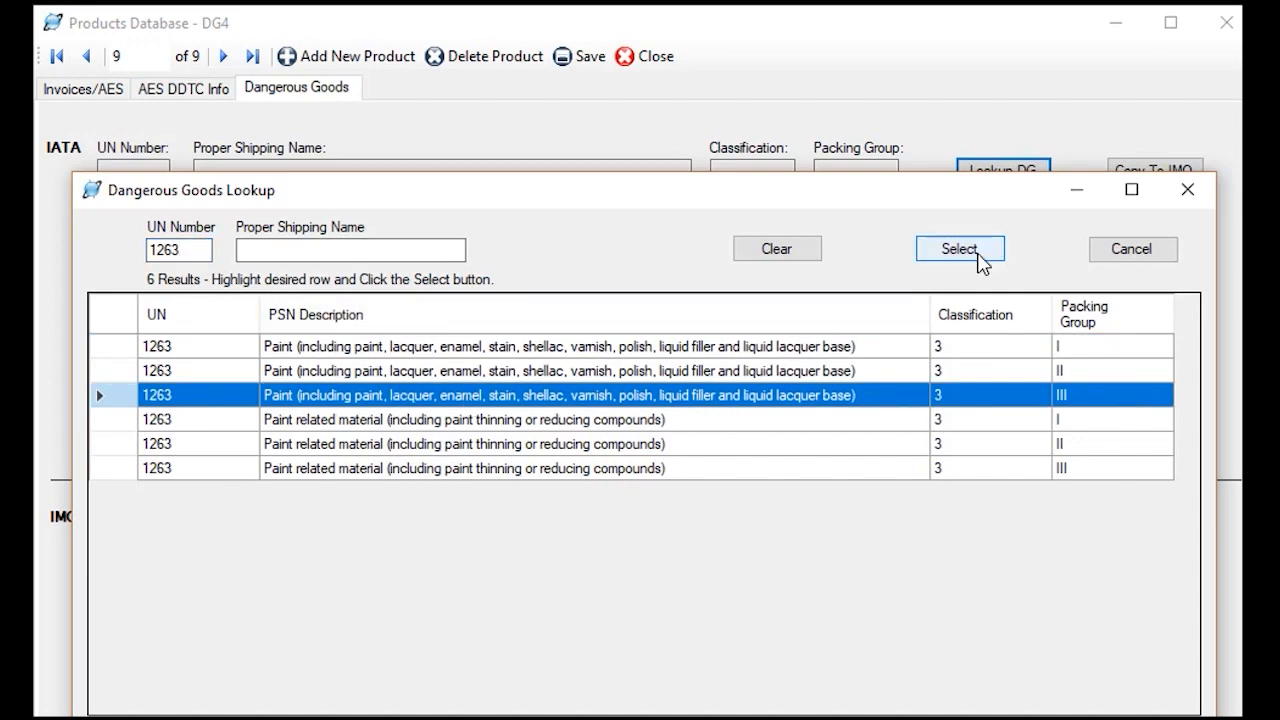
click(972, 255)
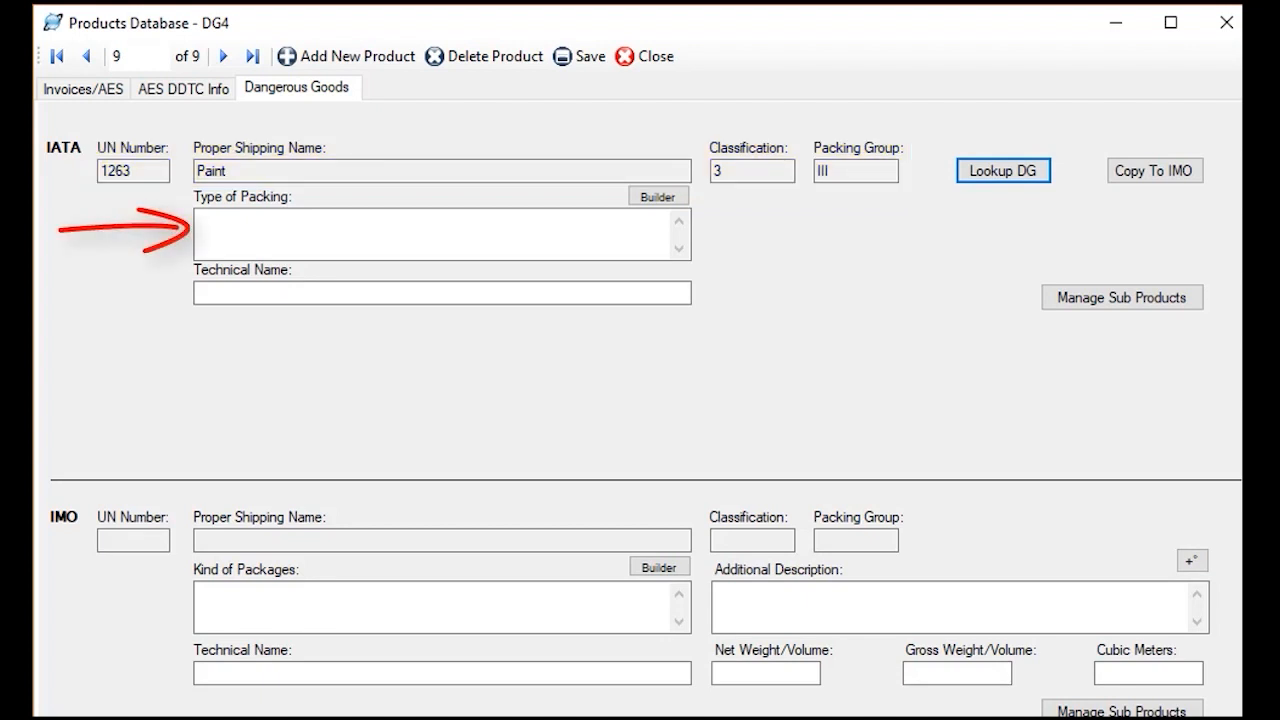
Build the IATA type of packing statement with material Fiberboard, container Box, value 30 and units L
click(658, 200)
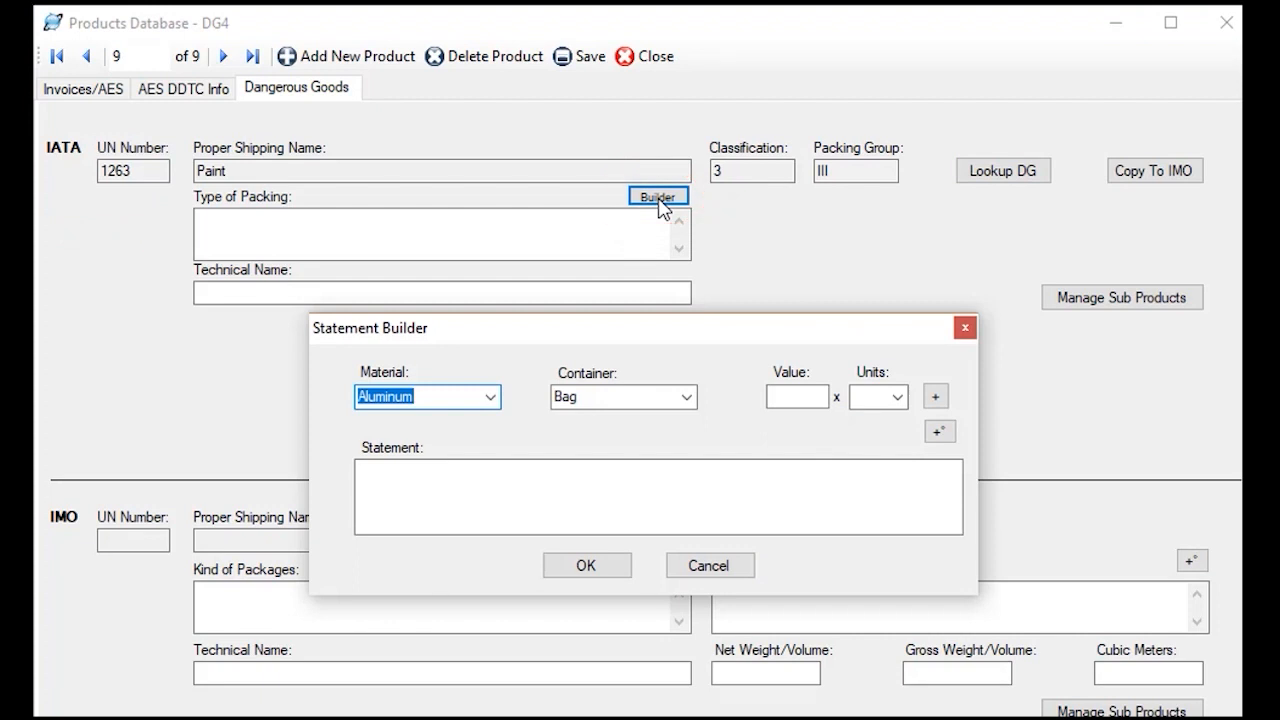
click(490, 397)
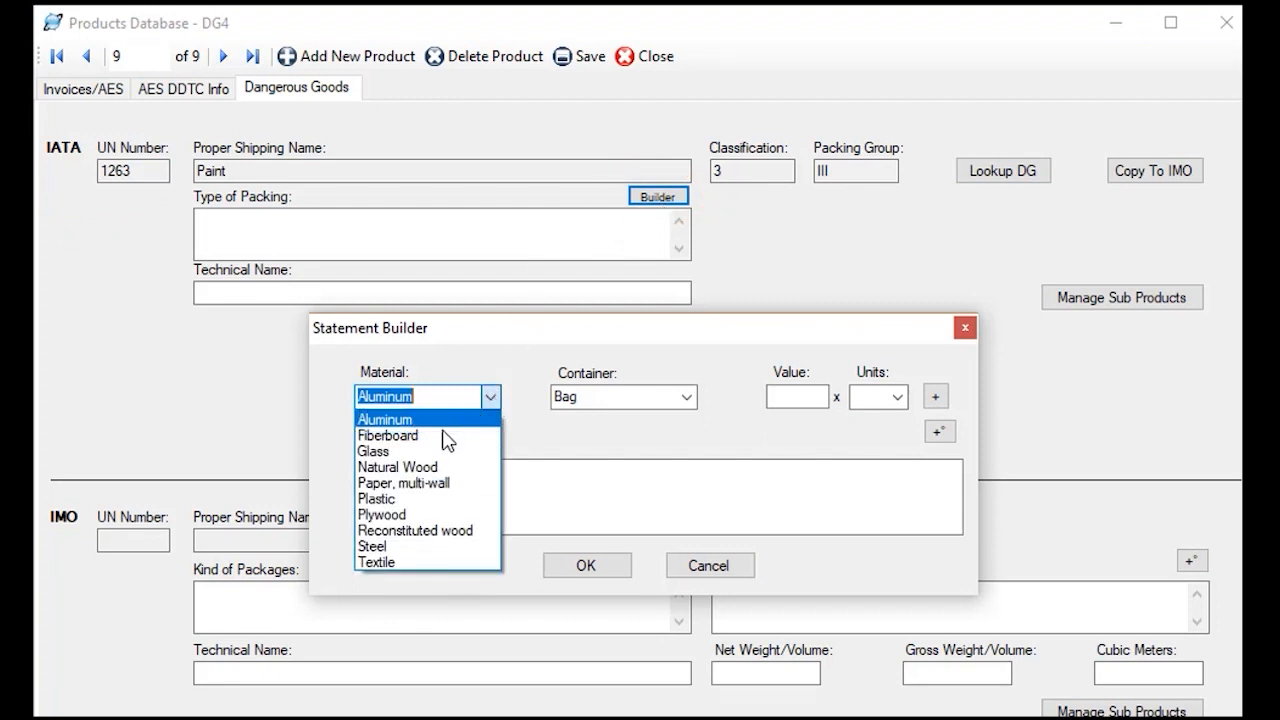
click(447, 436)
click(684, 400)
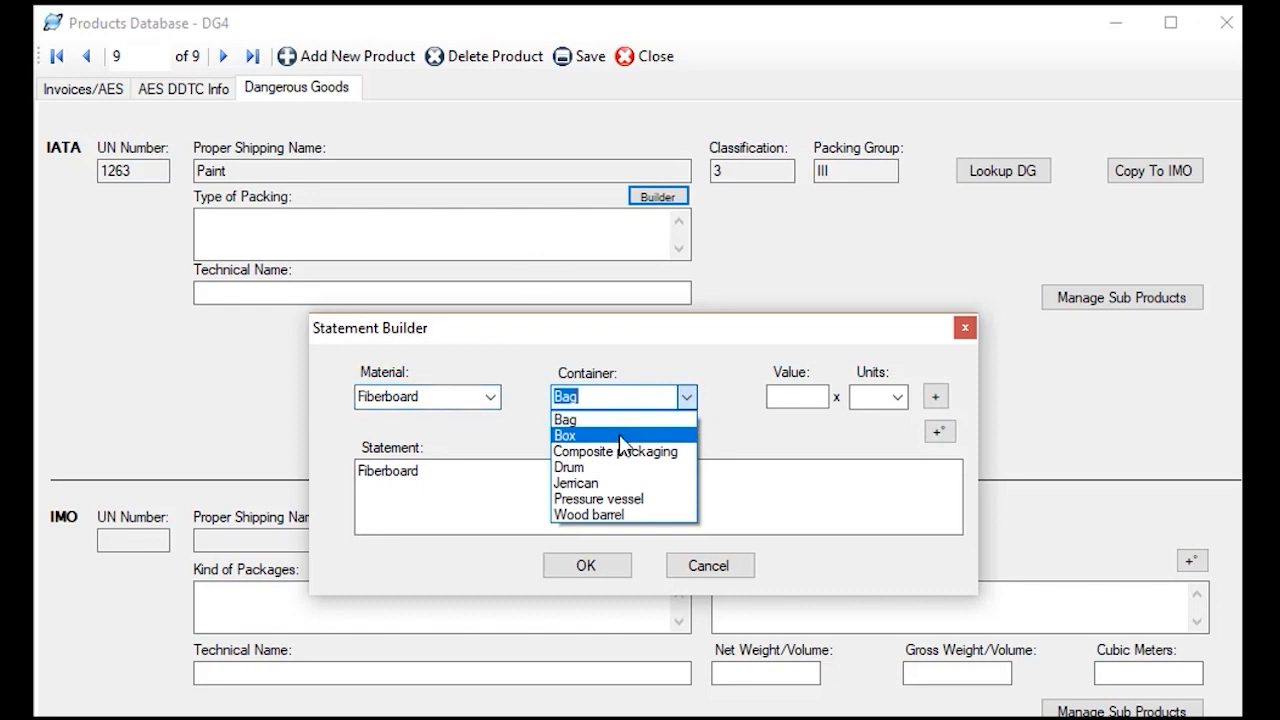
click(620, 437)
click(815, 394)
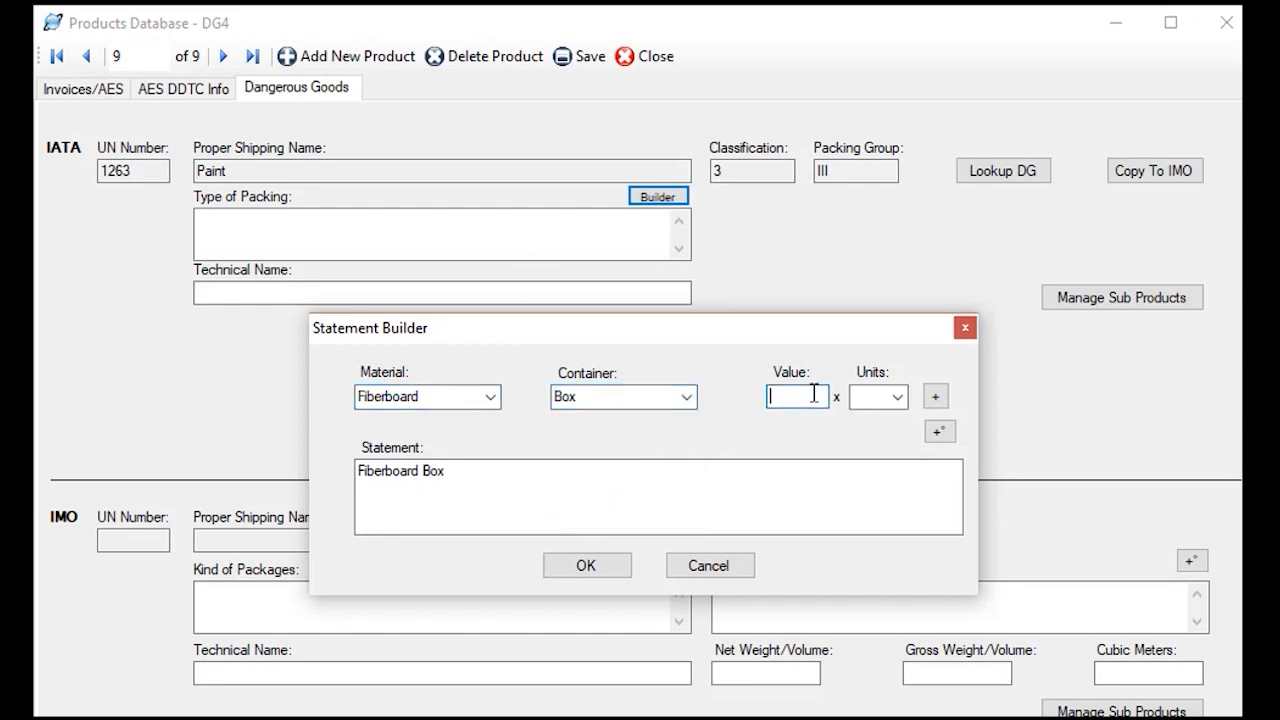
text(30)
click(897, 397)
click(880, 429)
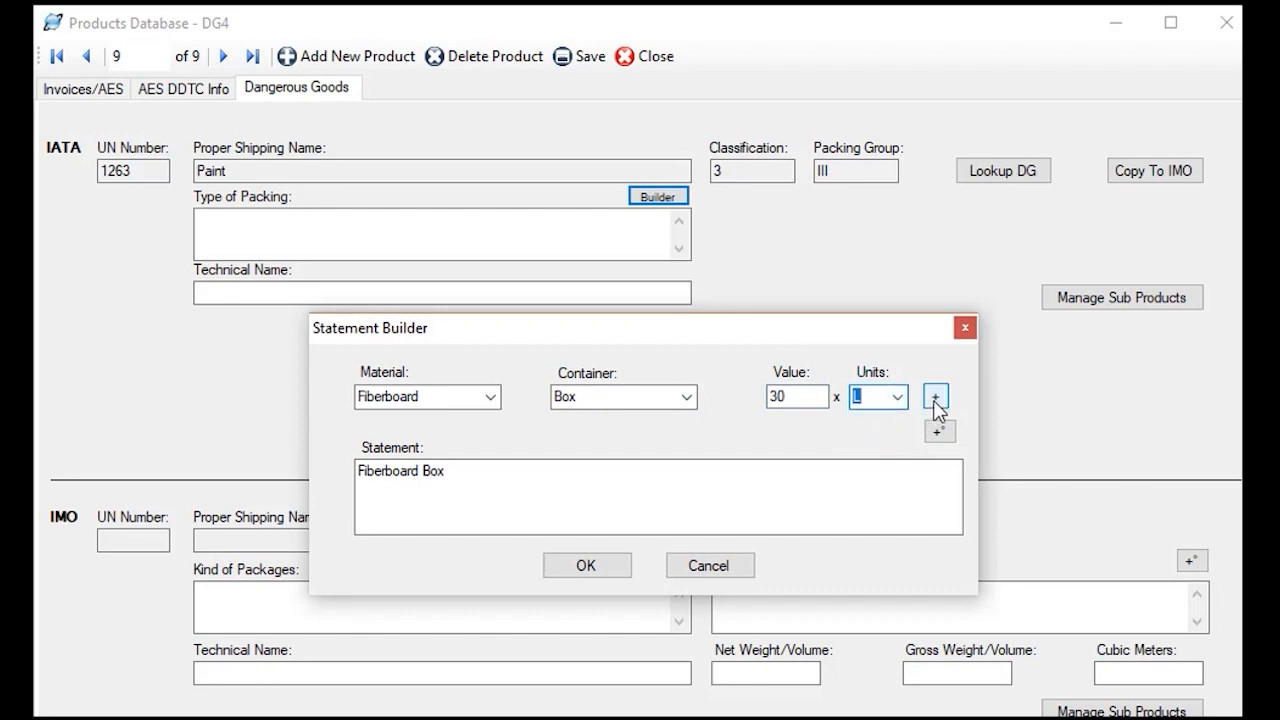
click(936, 398)
click(605, 565)
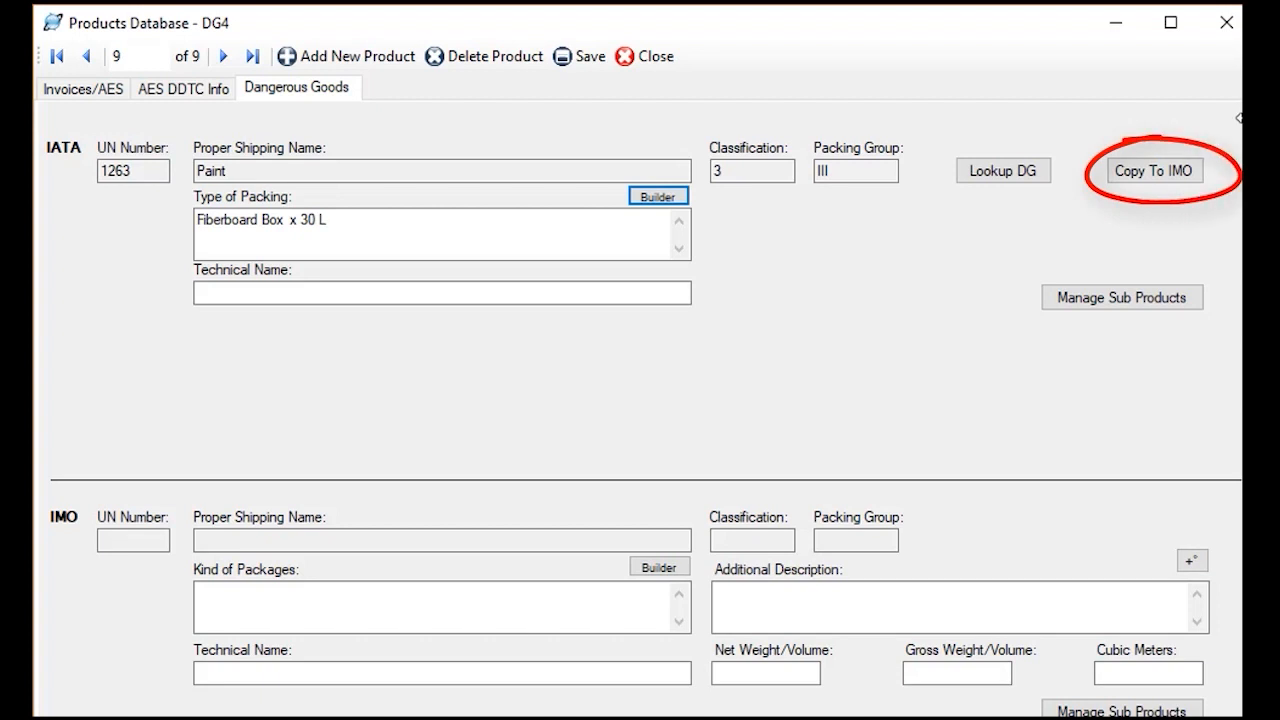
Copy the IATA dangerous goods data to the IMO section and enter Limited quantity as its additional description
click(1178, 160)
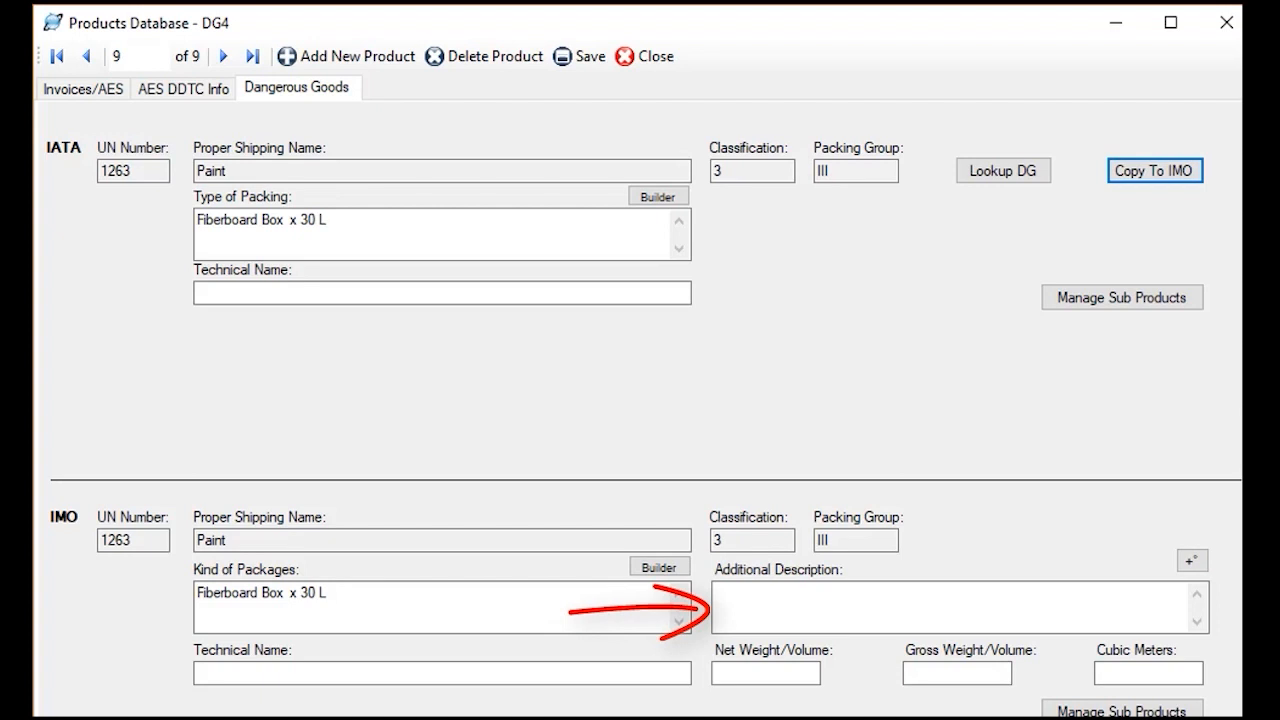
click(928, 608)
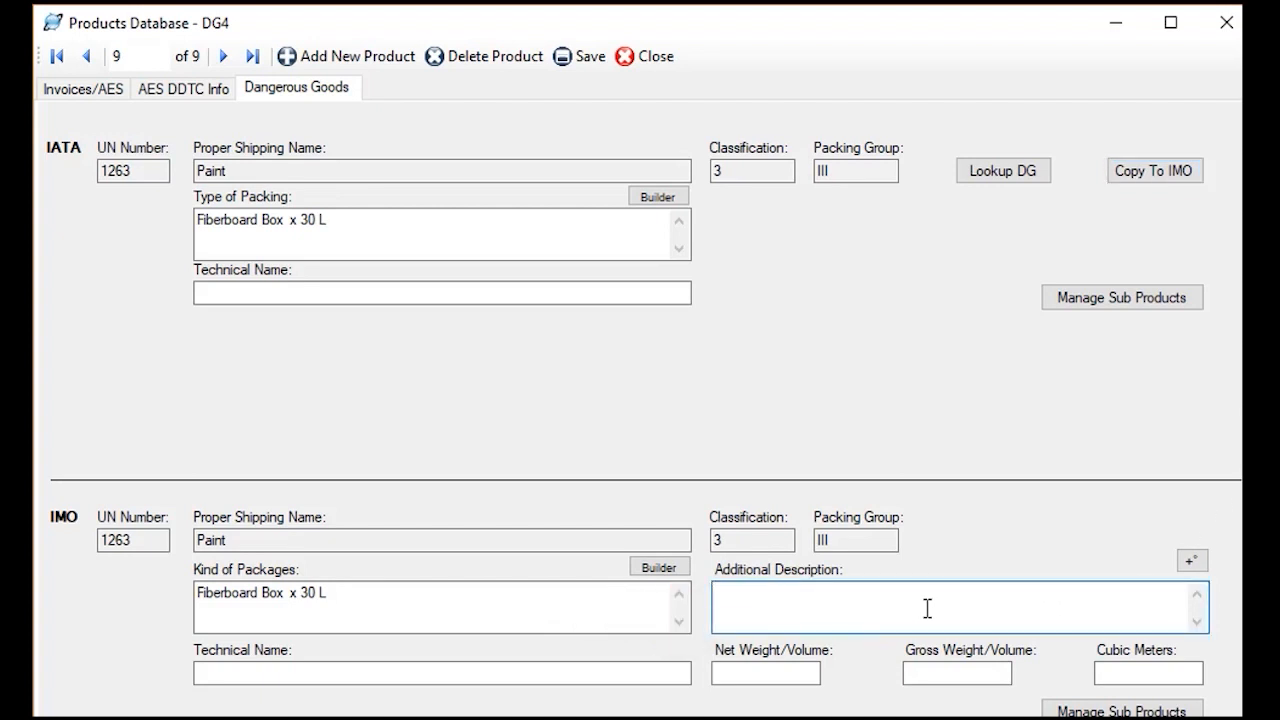
text(Limited quantity)
key(Tab)
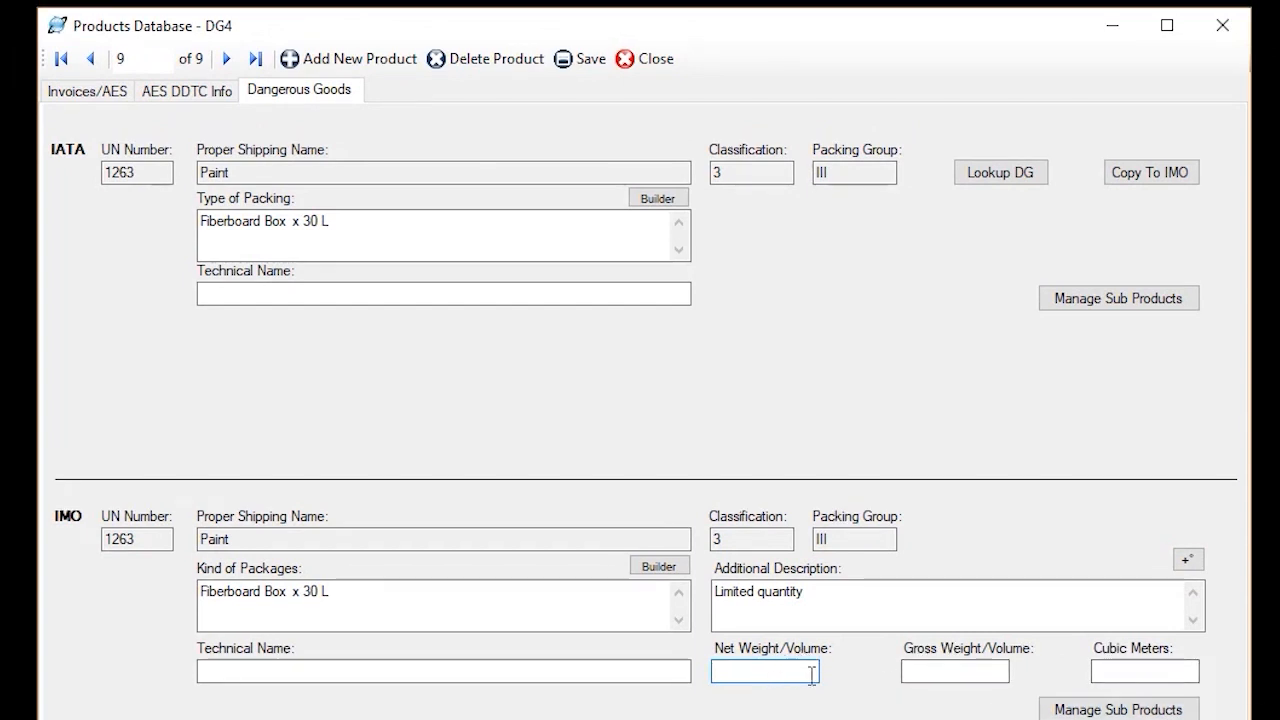
Set the IMO net weight/volume to 30 and the gross weight/volume to 40
text(30)
key(Tab)
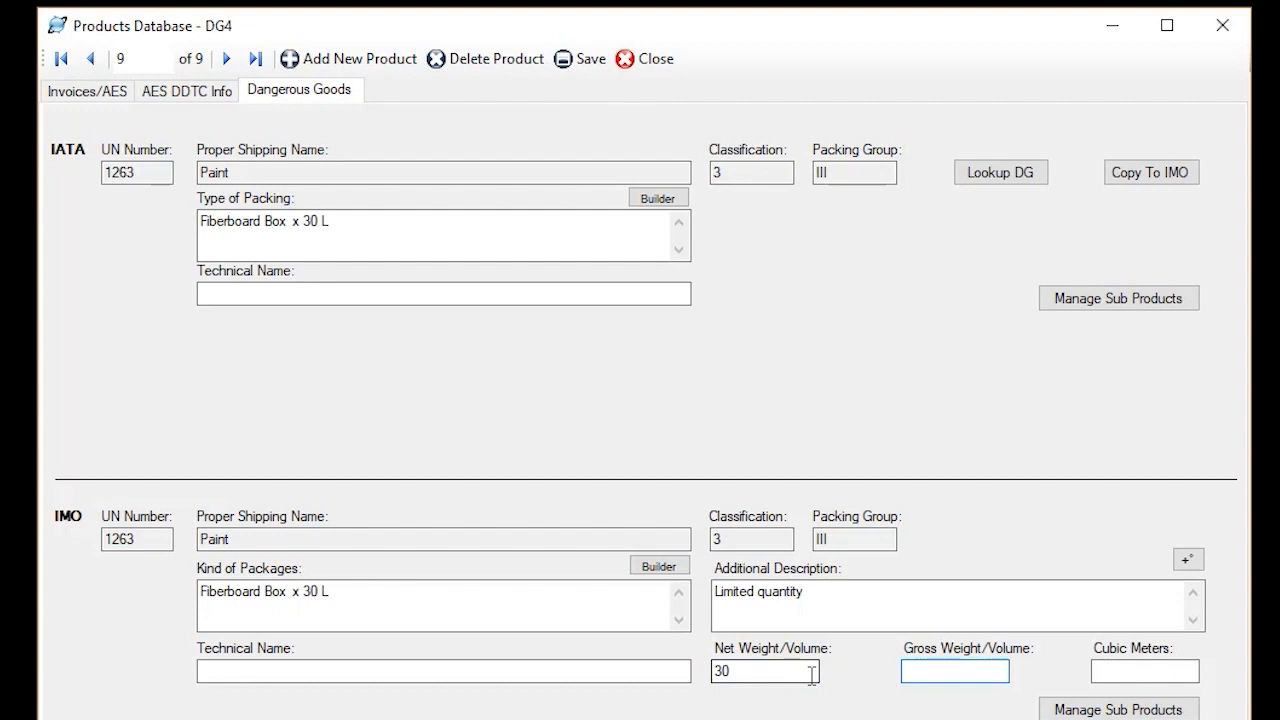
text(40)
key(Tab)
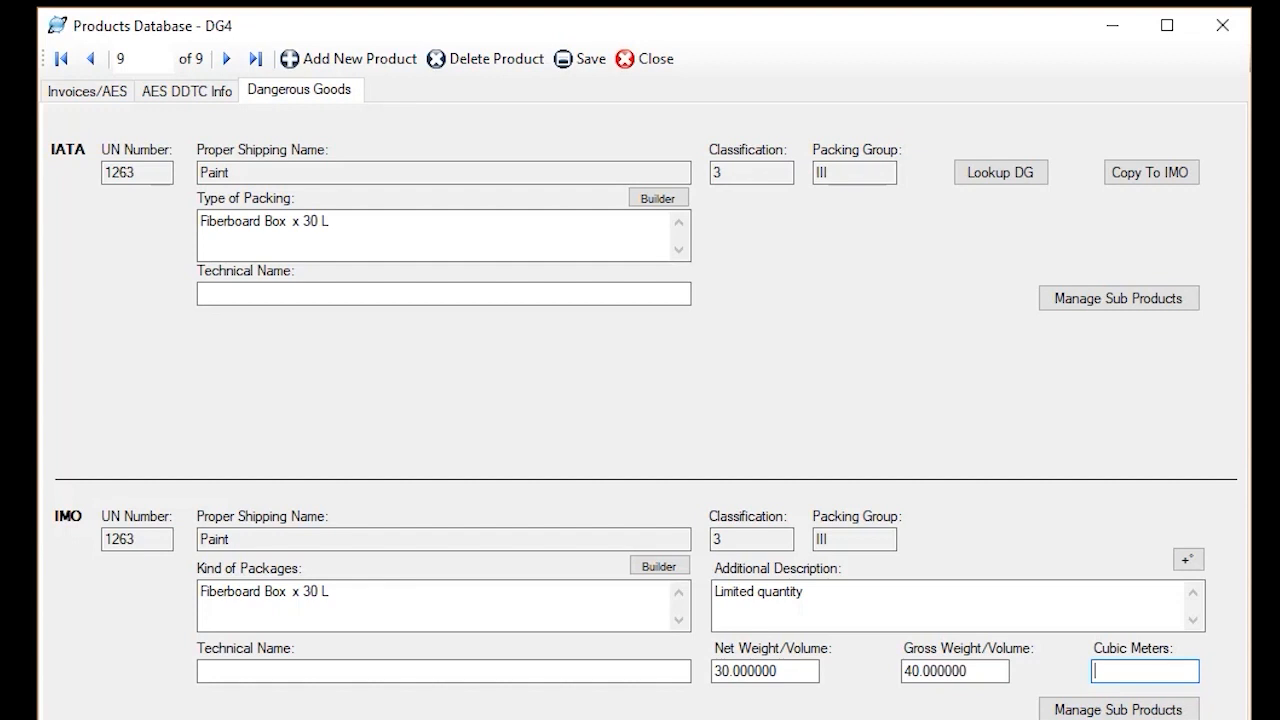
Add the car battery (Sub 1) as an IATA sub product of the automobile Veh1, and close the products database
click(117, 96)
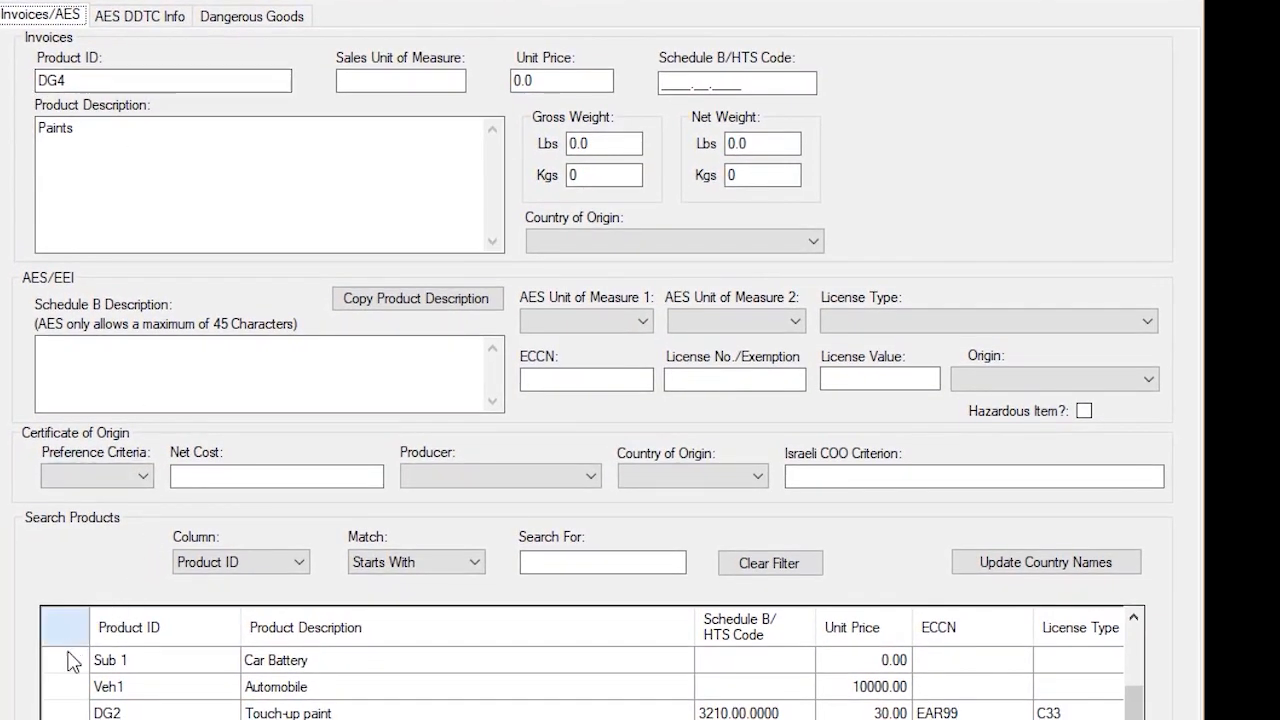
click(85, 662)
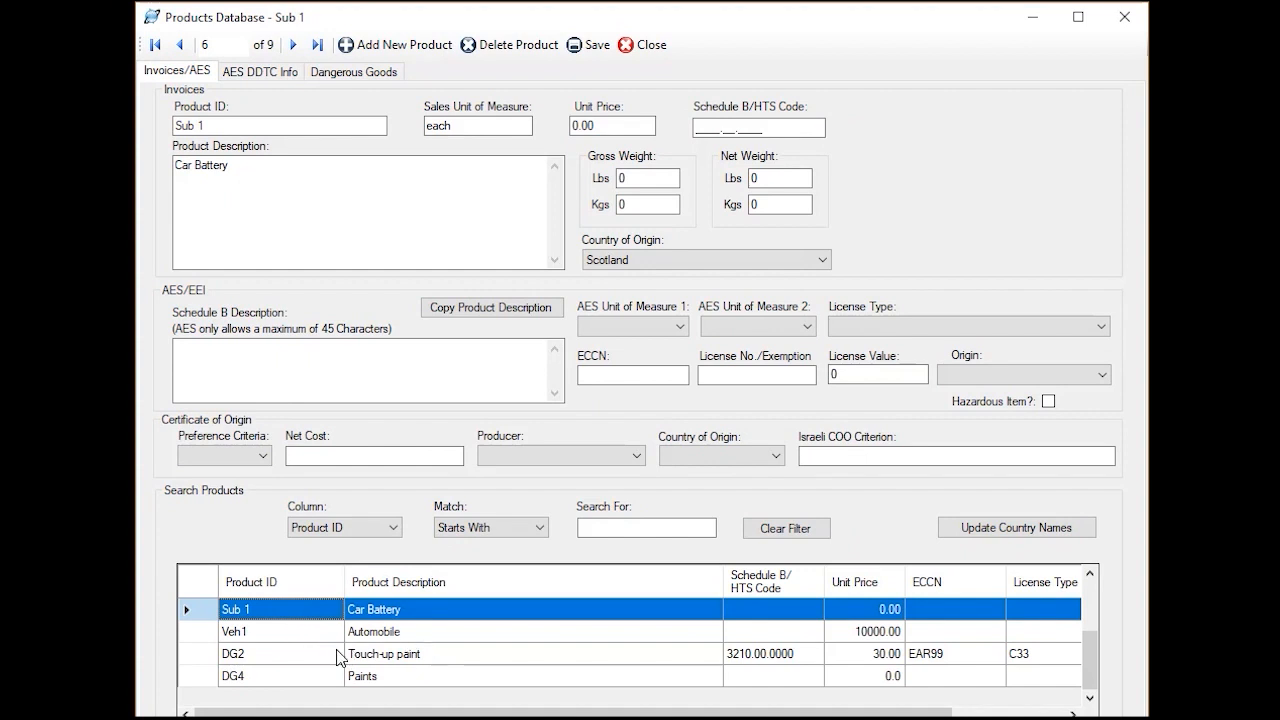
click(205, 632)
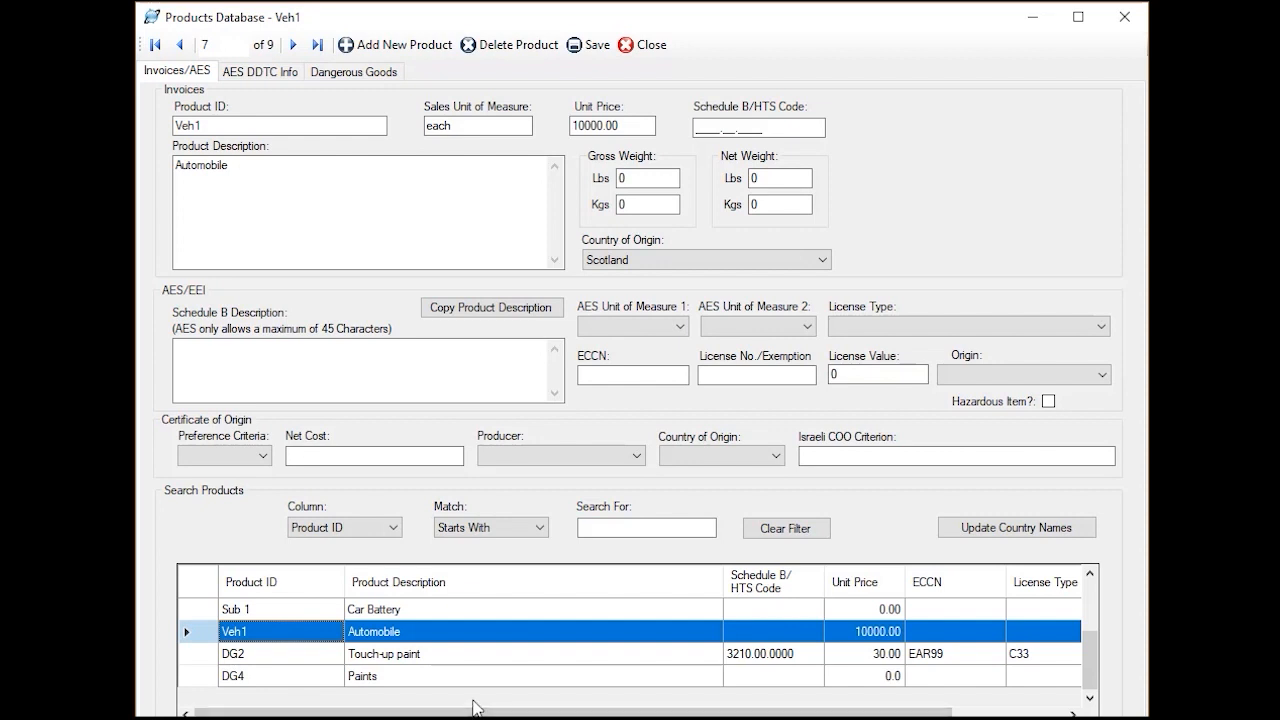
click(353, 71)
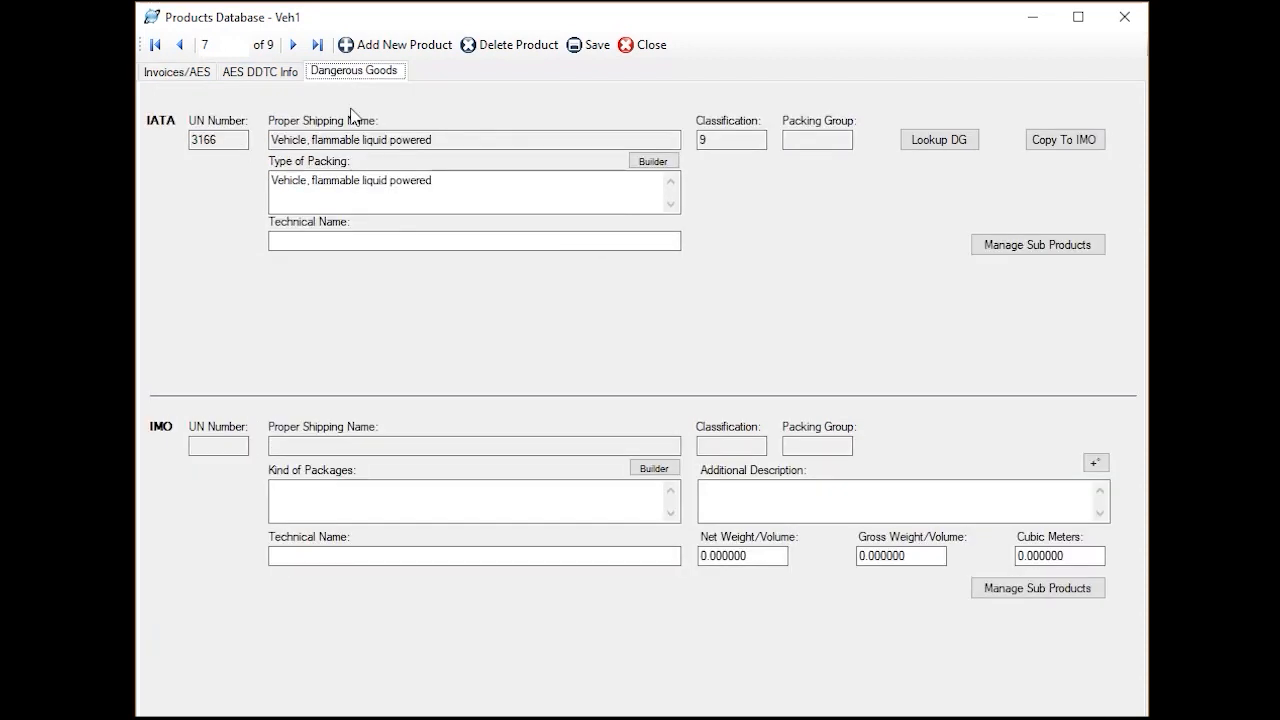
click(1036, 248)
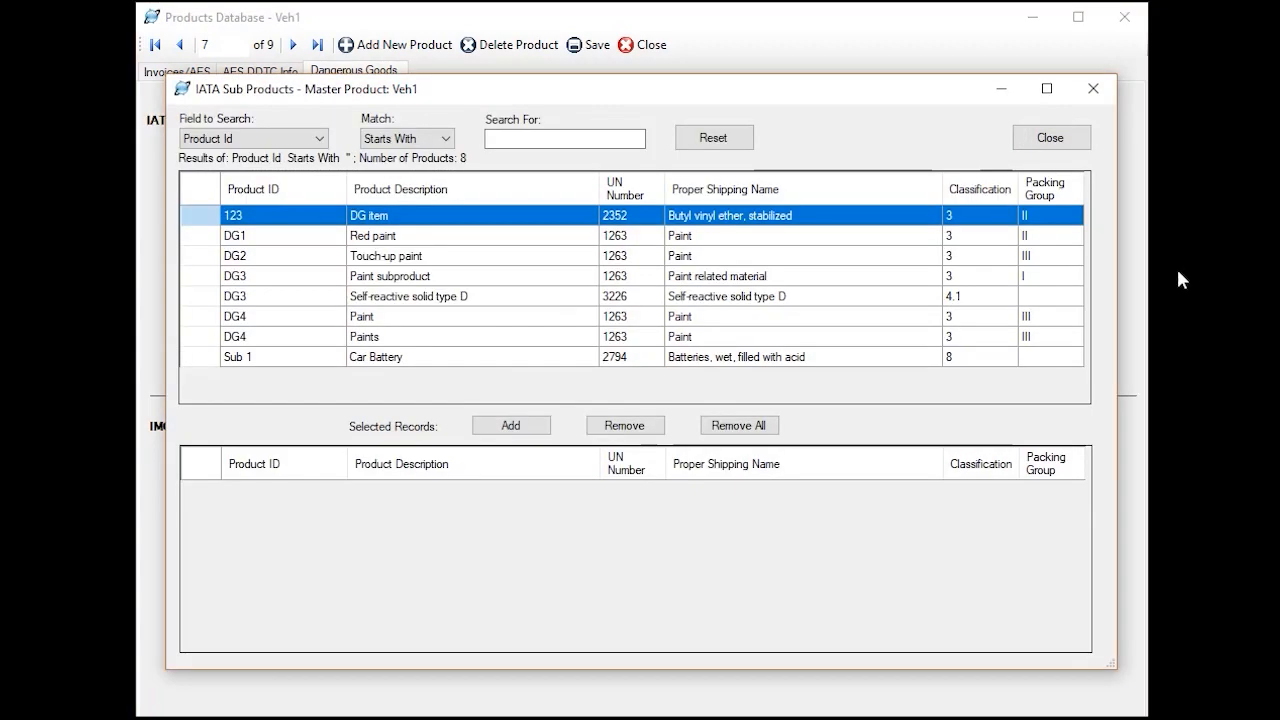
click(201, 360)
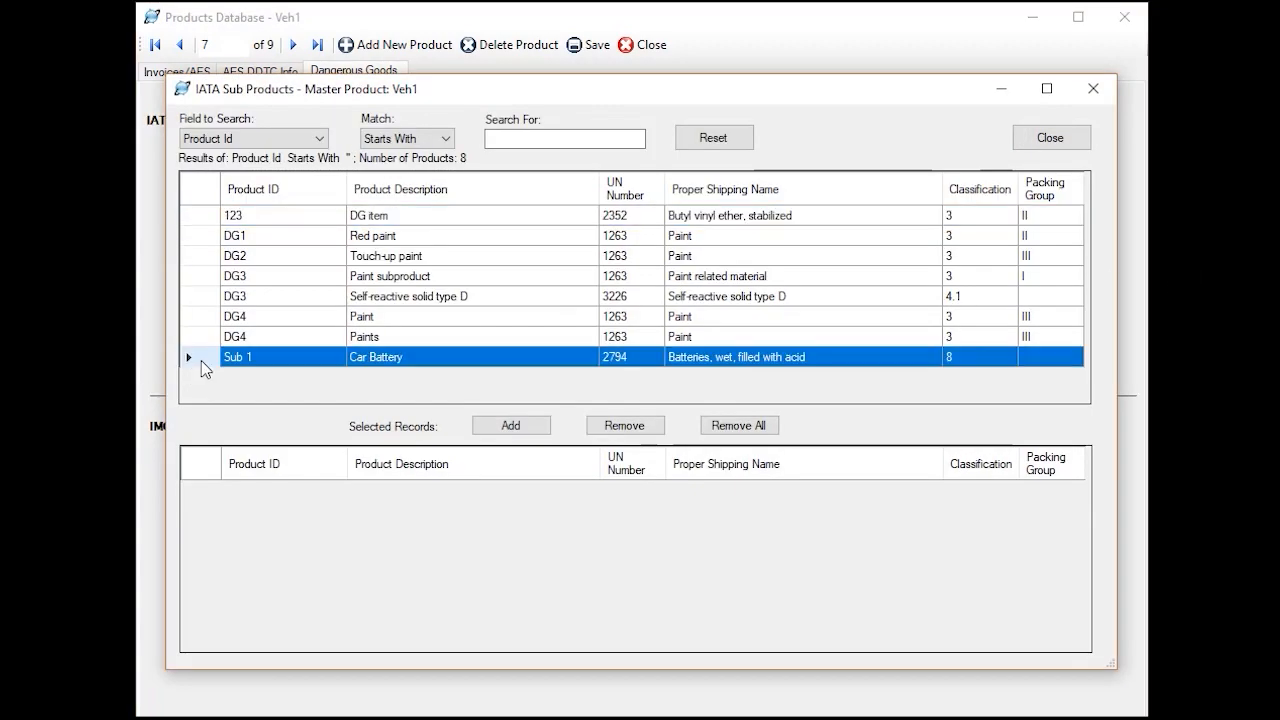
click(513, 428)
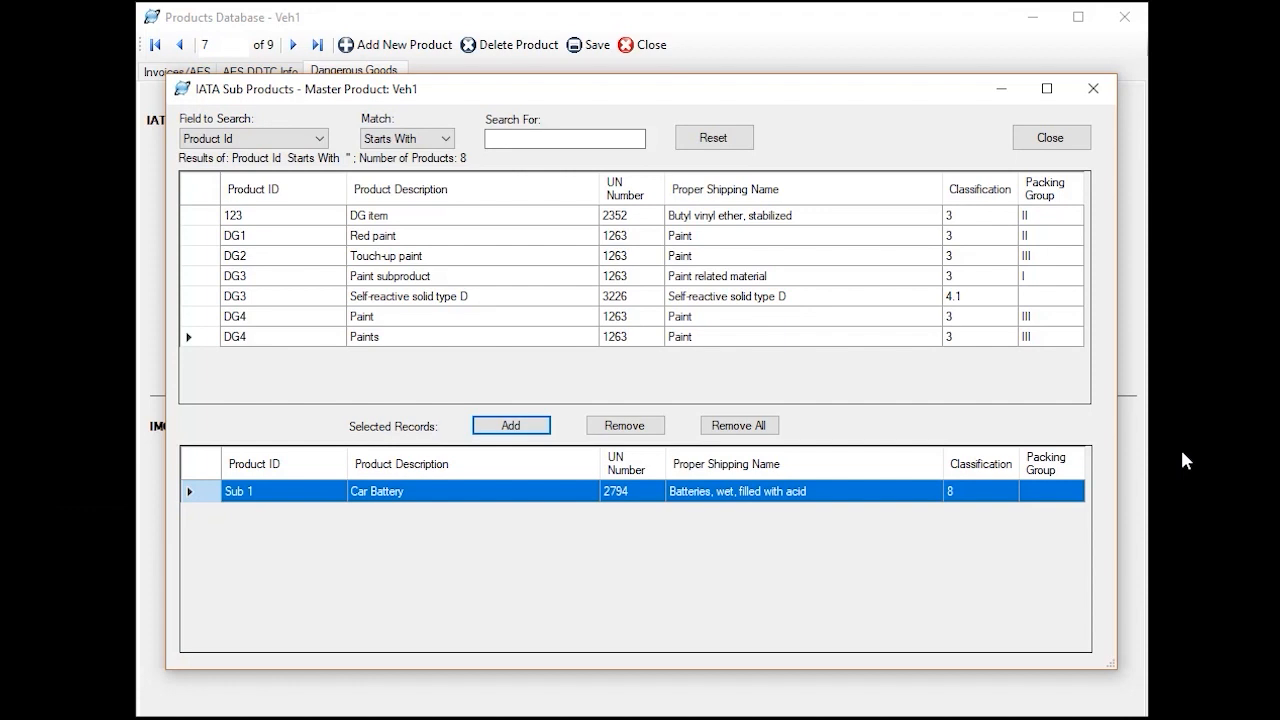
click(1049, 140)
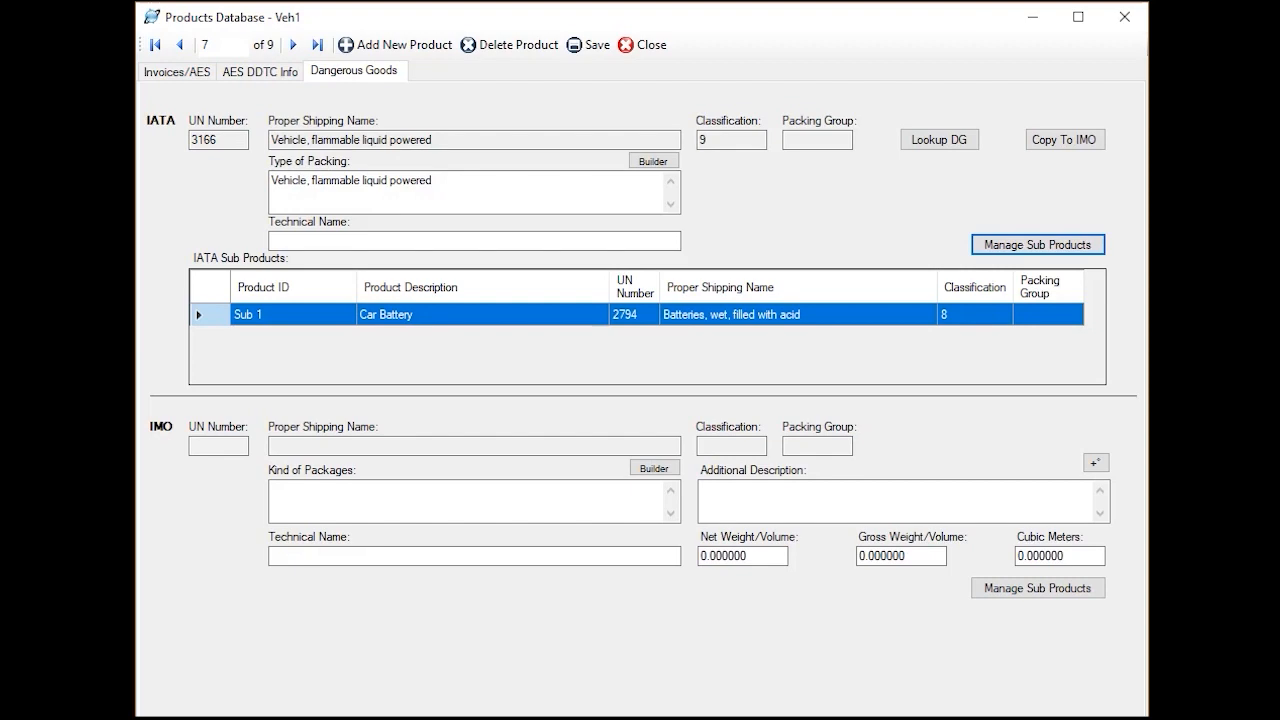
click(645, 45)
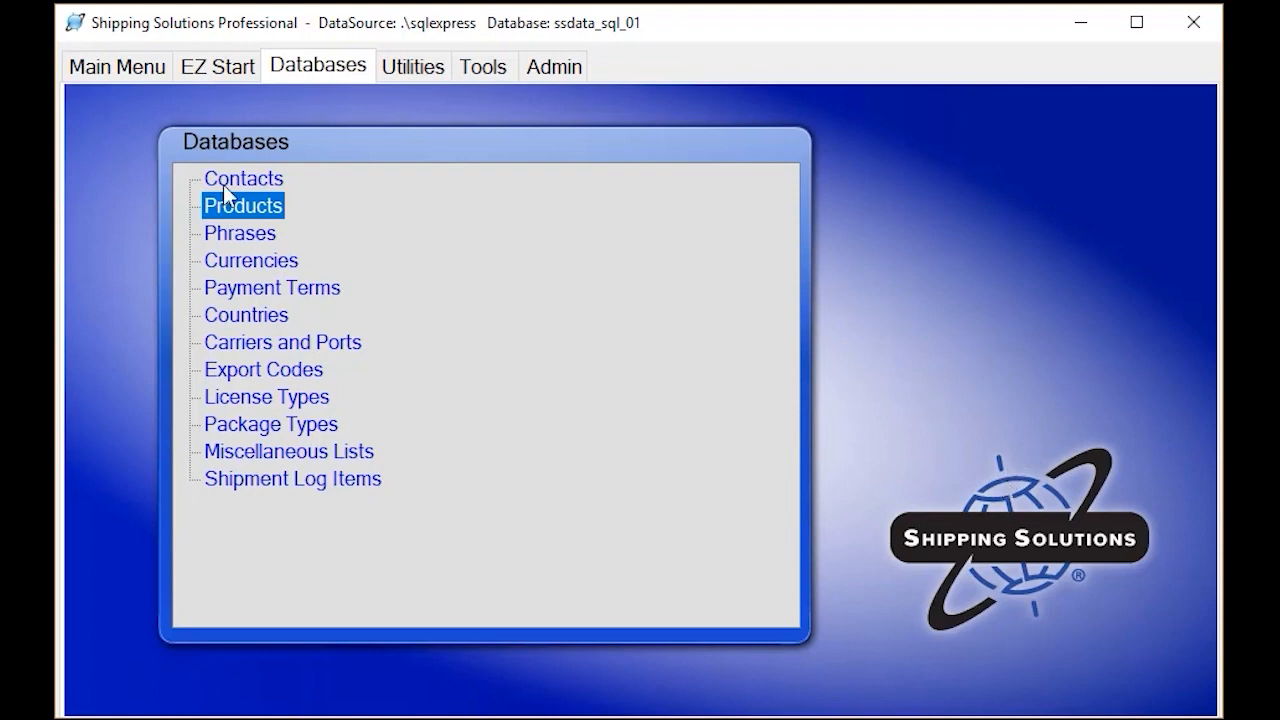
Create a new shipment in EZ Start
click(215, 66)
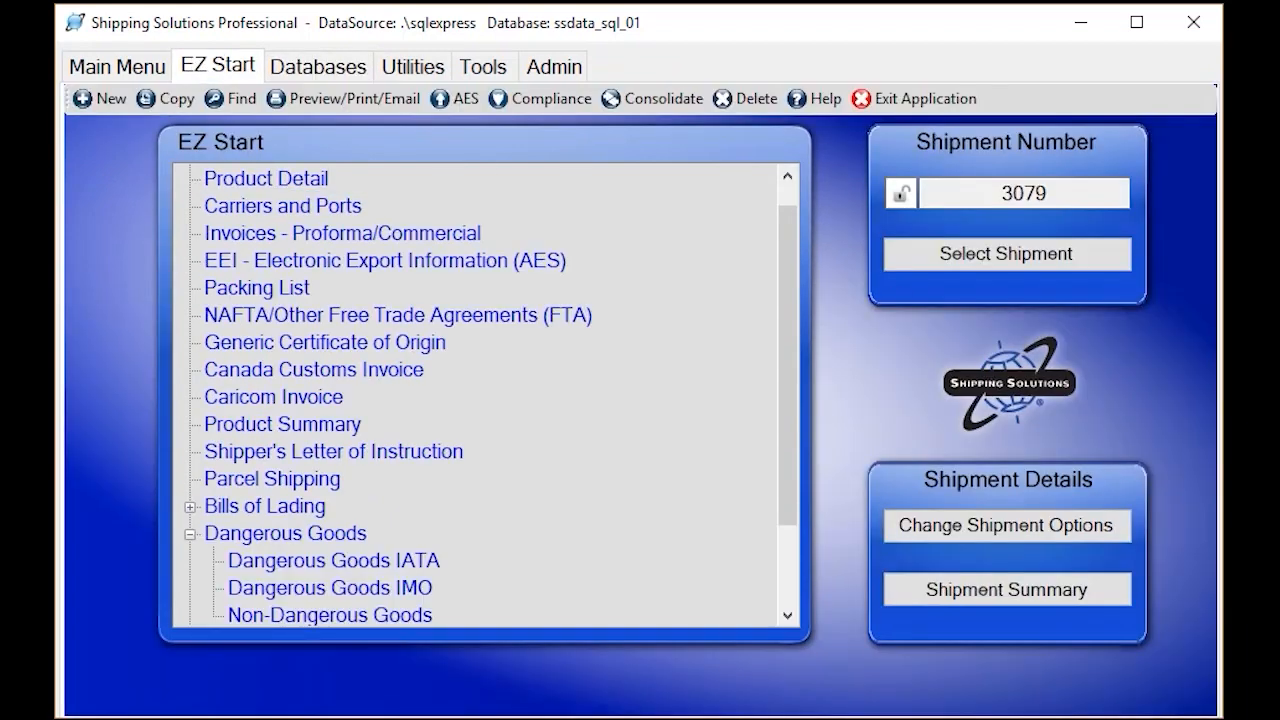
click(102, 96)
click(753, 522)
Add Shipping Solutions from the contacts database as the new shipment's exporter
scroll(397, 202, up, 1)
click(212, 179)
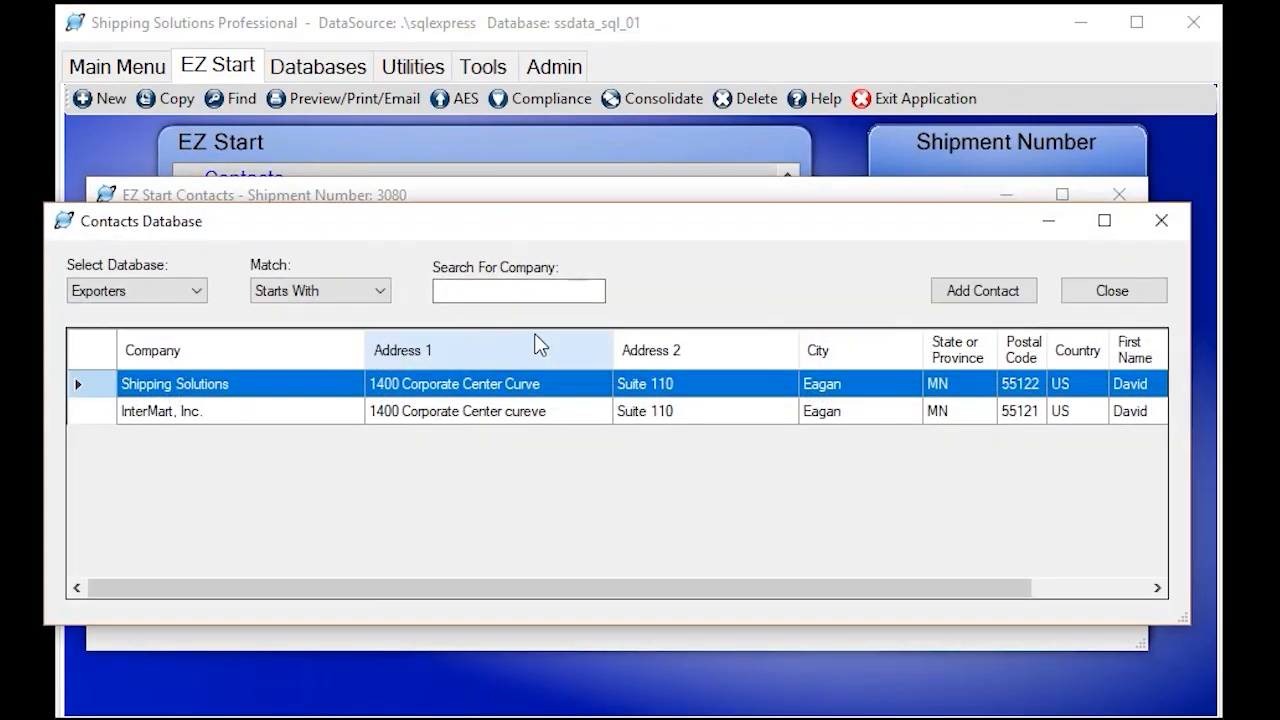
click(988, 293)
Add London Kites Ltd. from the contacts database as the ultimate consignee, and close the shipment contacts
click(198, 317)
click(243, 238)
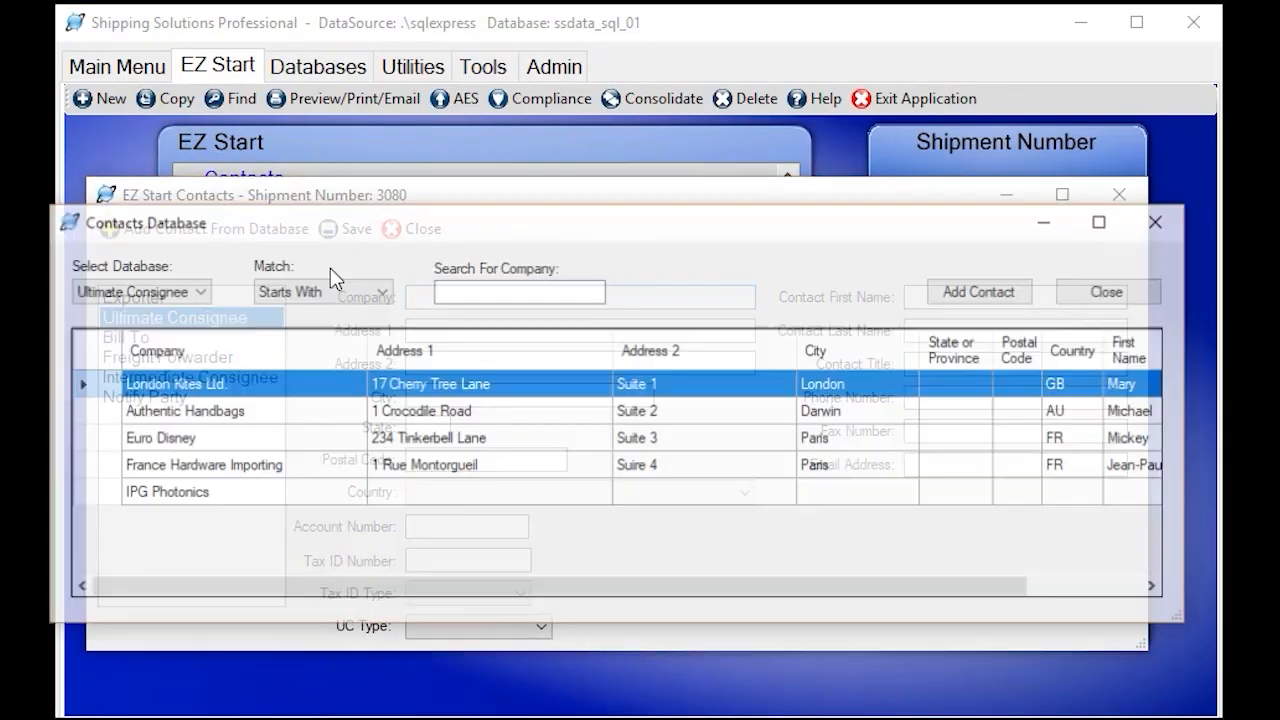
click(980, 289)
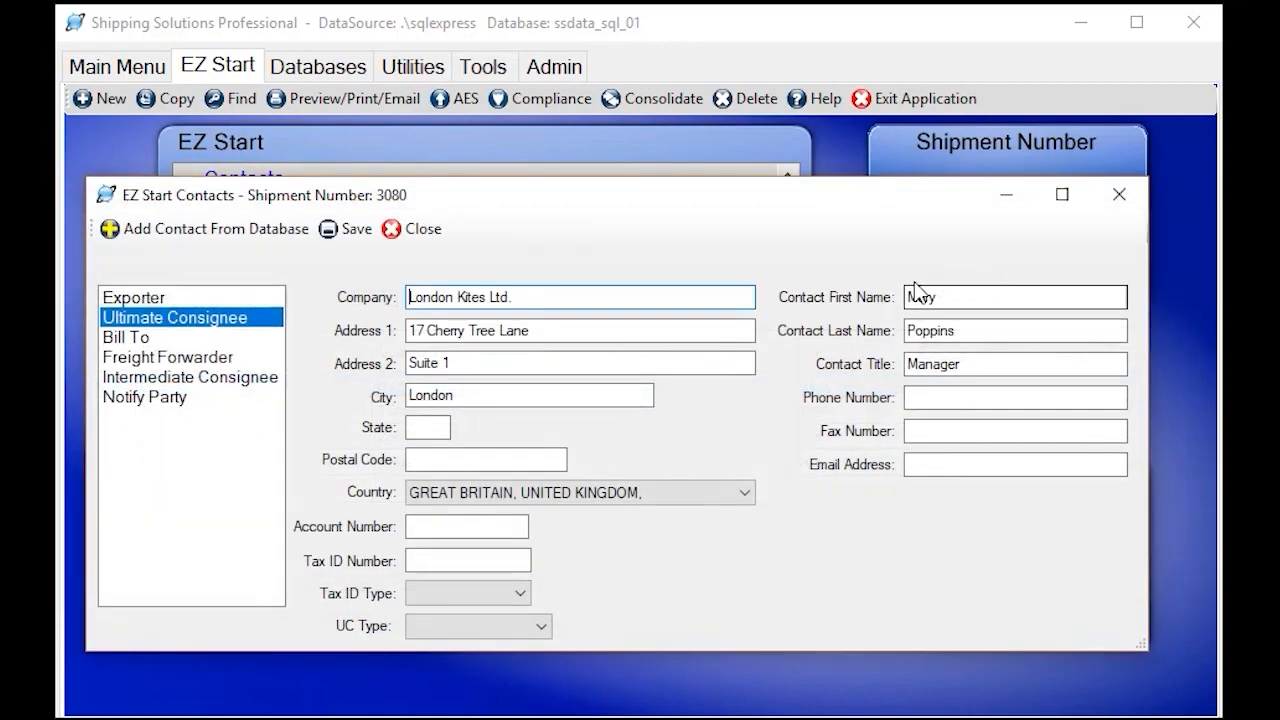
click(410, 228)
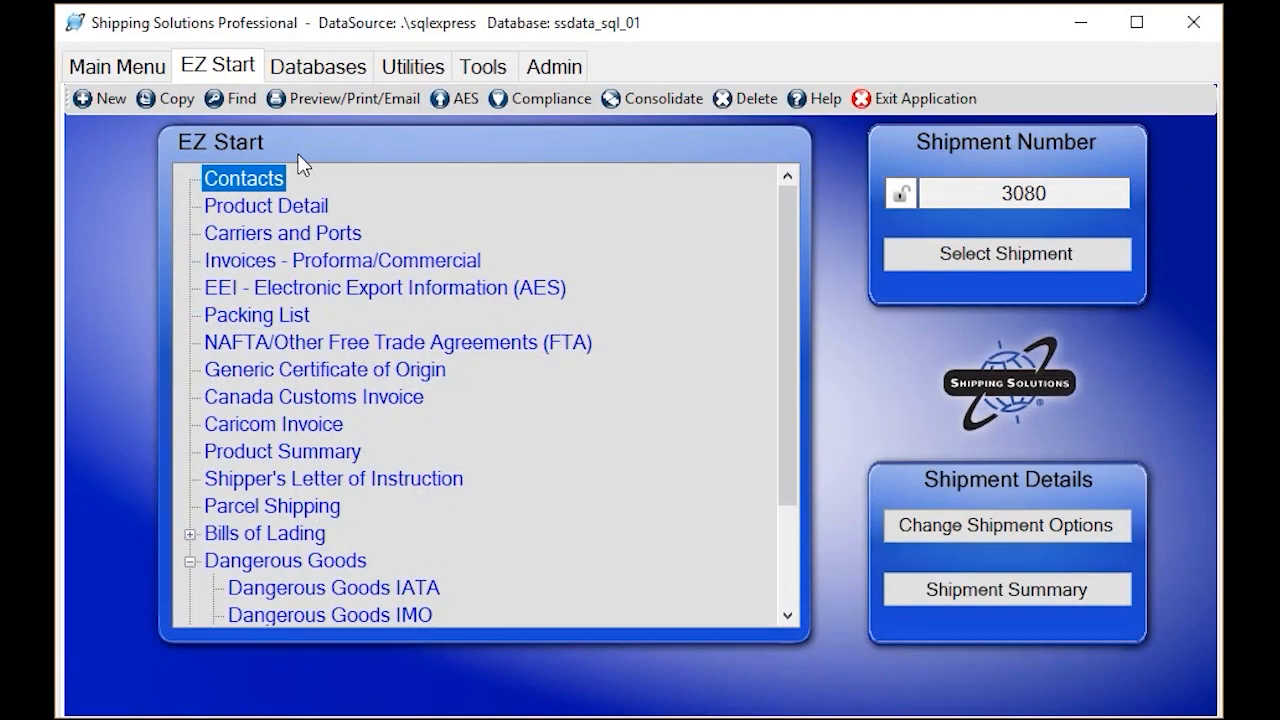
Add the red paint product DG1 from the products database to the shipment's product detail
click(313, 207)
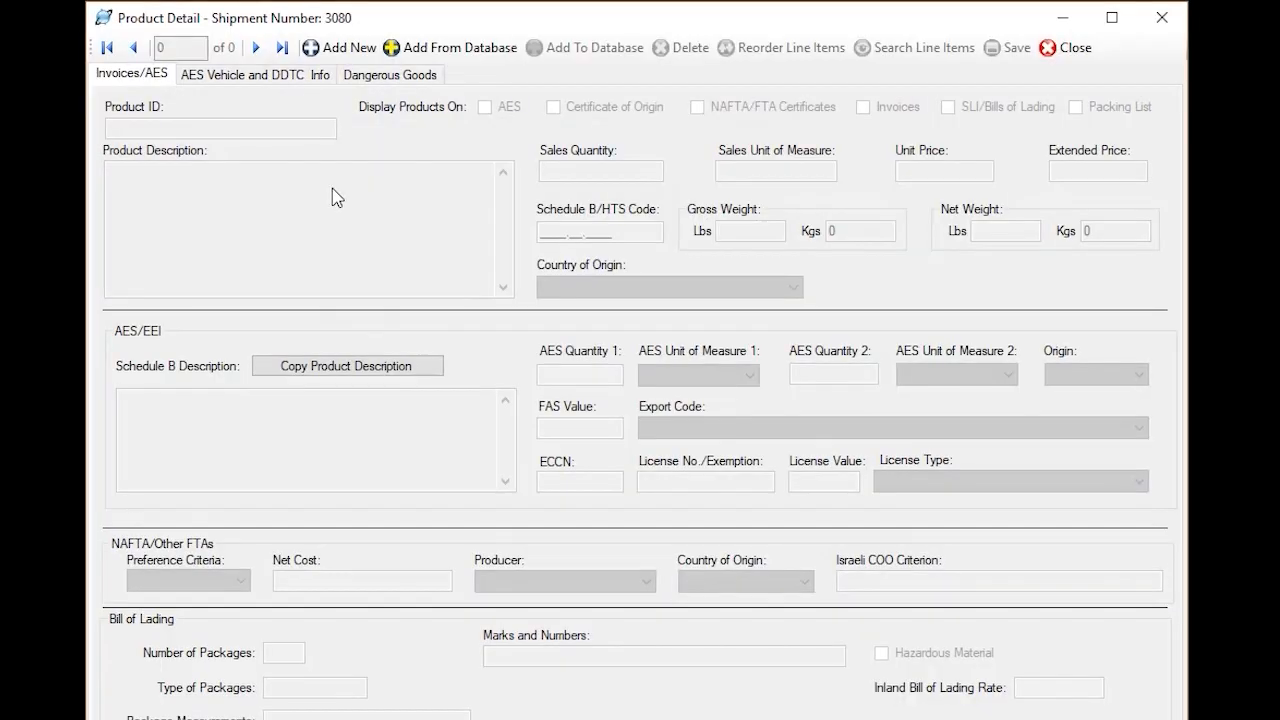
click(435, 50)
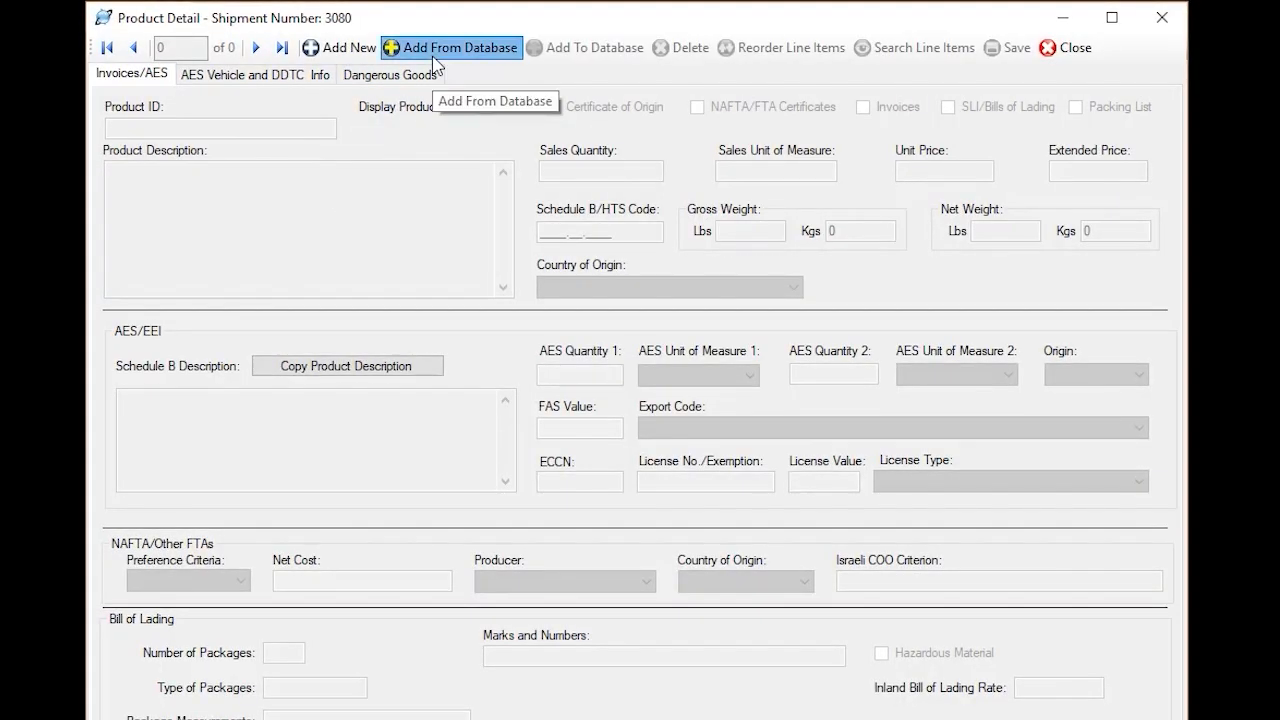
click(300, 403)
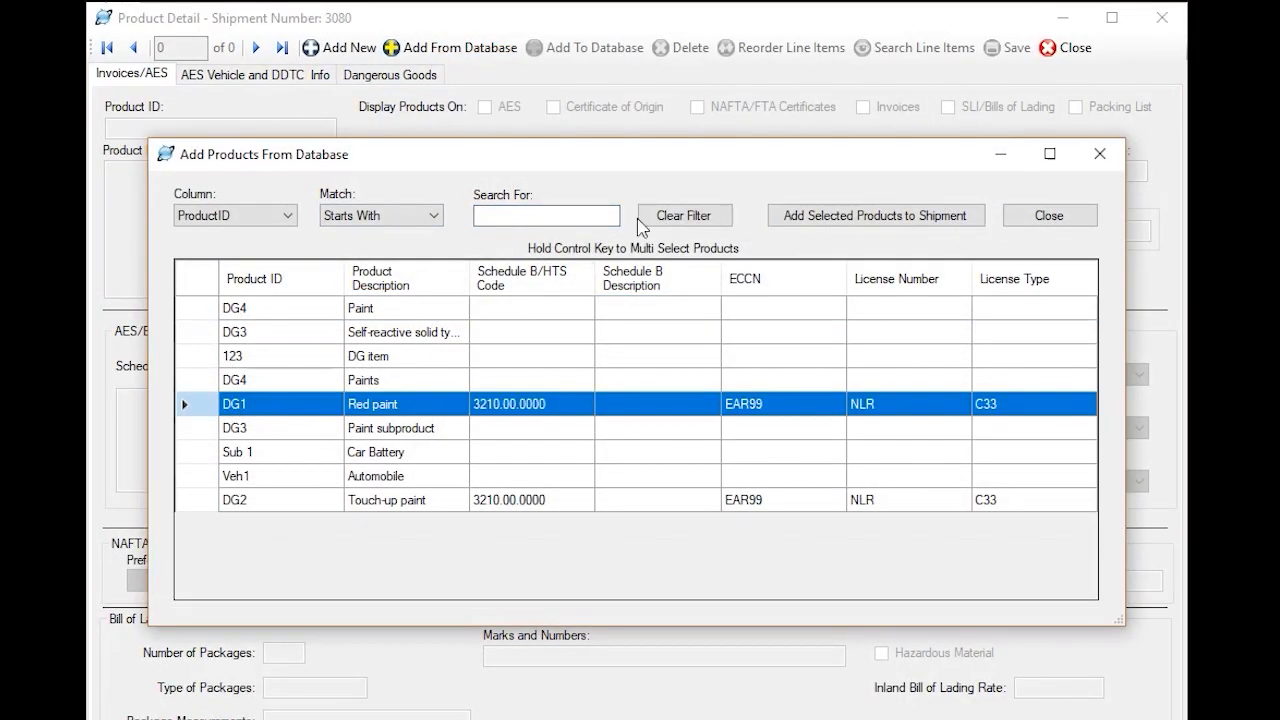
click(830, 216)
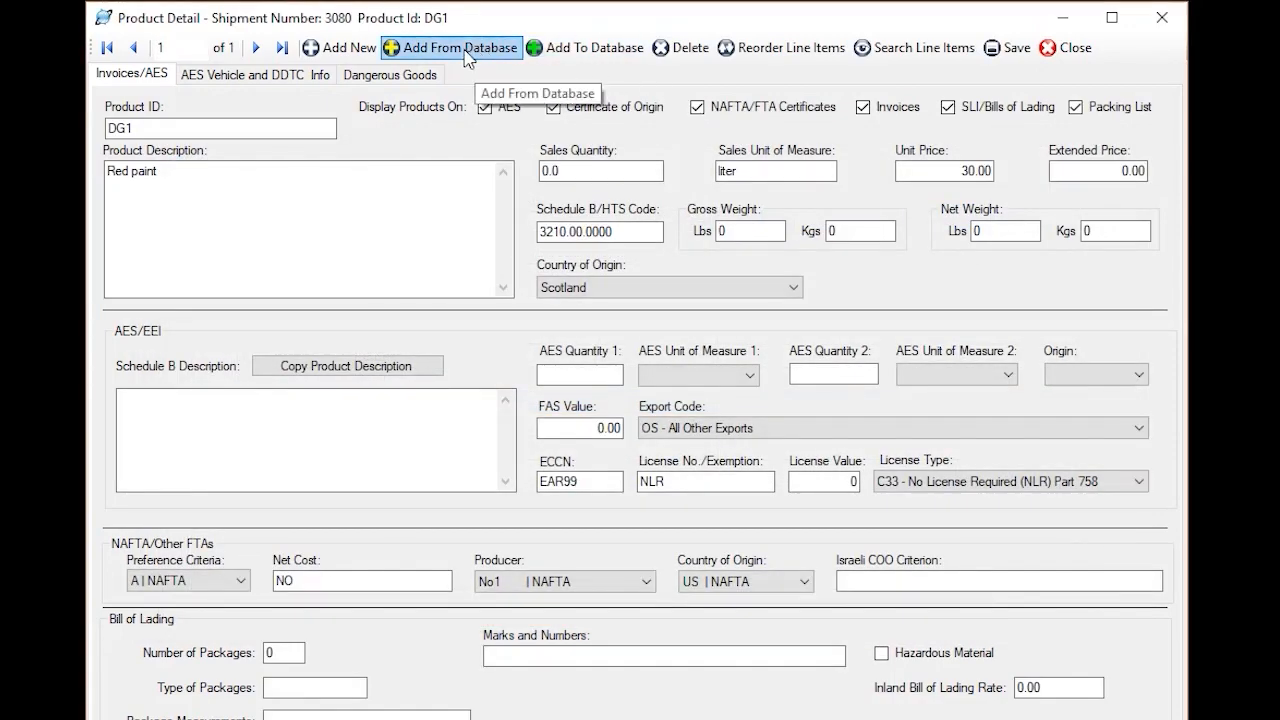
Add the self-reactive solid type D product DG3 from the products database to the shipment
click(440, 48)
click(300, 305)
click(300, 331)
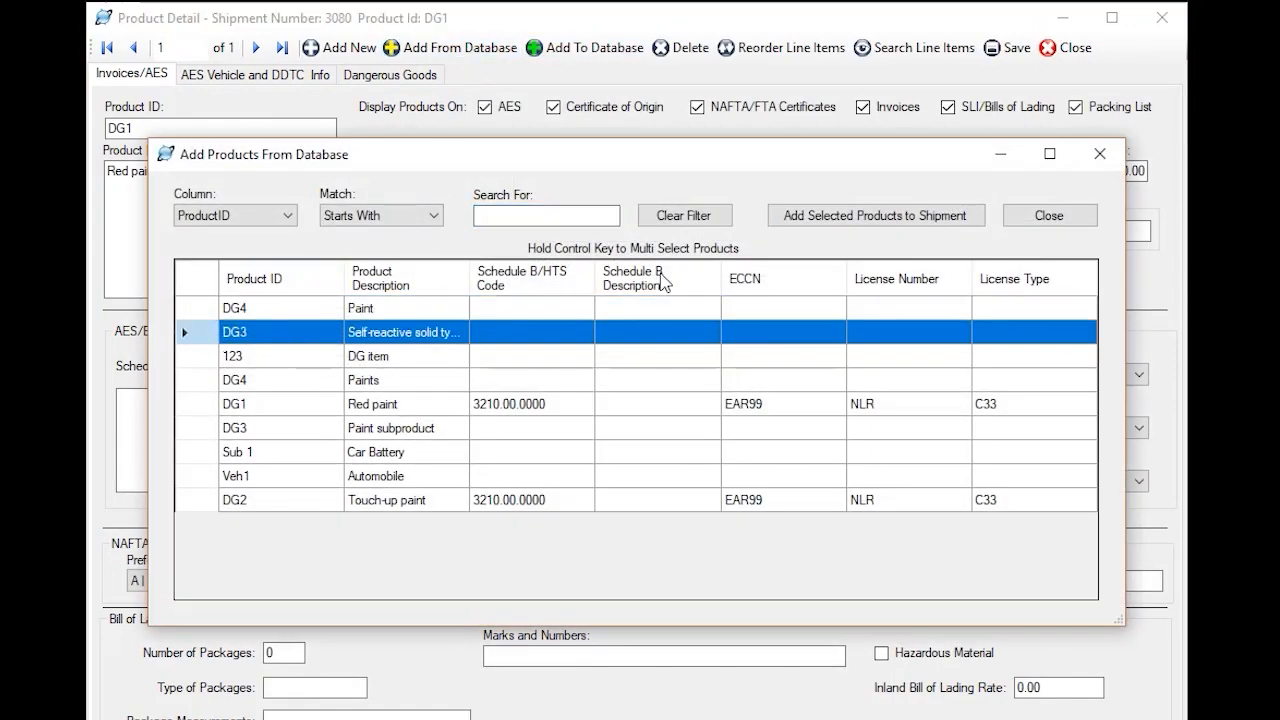
click(850, 218)
Set the sales quantity to 1 for both the self-reactive solid DG3 and the red paint DG1
click(579, 174)
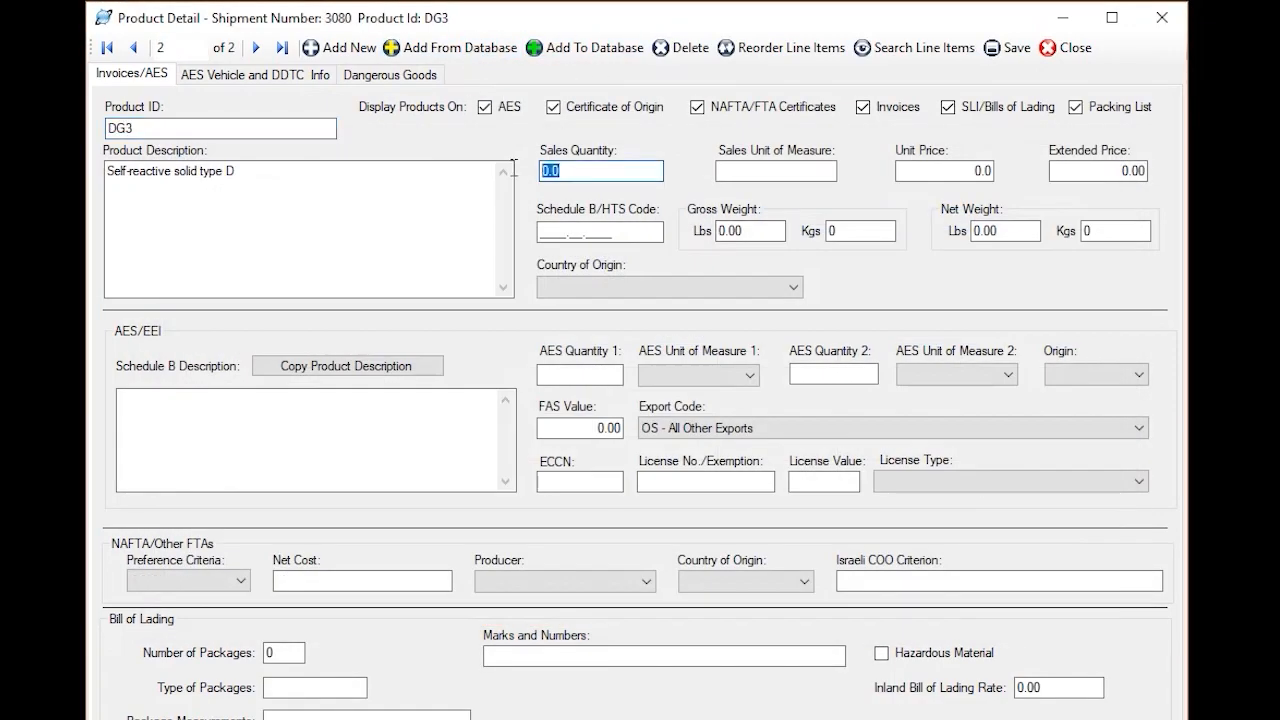
text(1)
key(Tab)
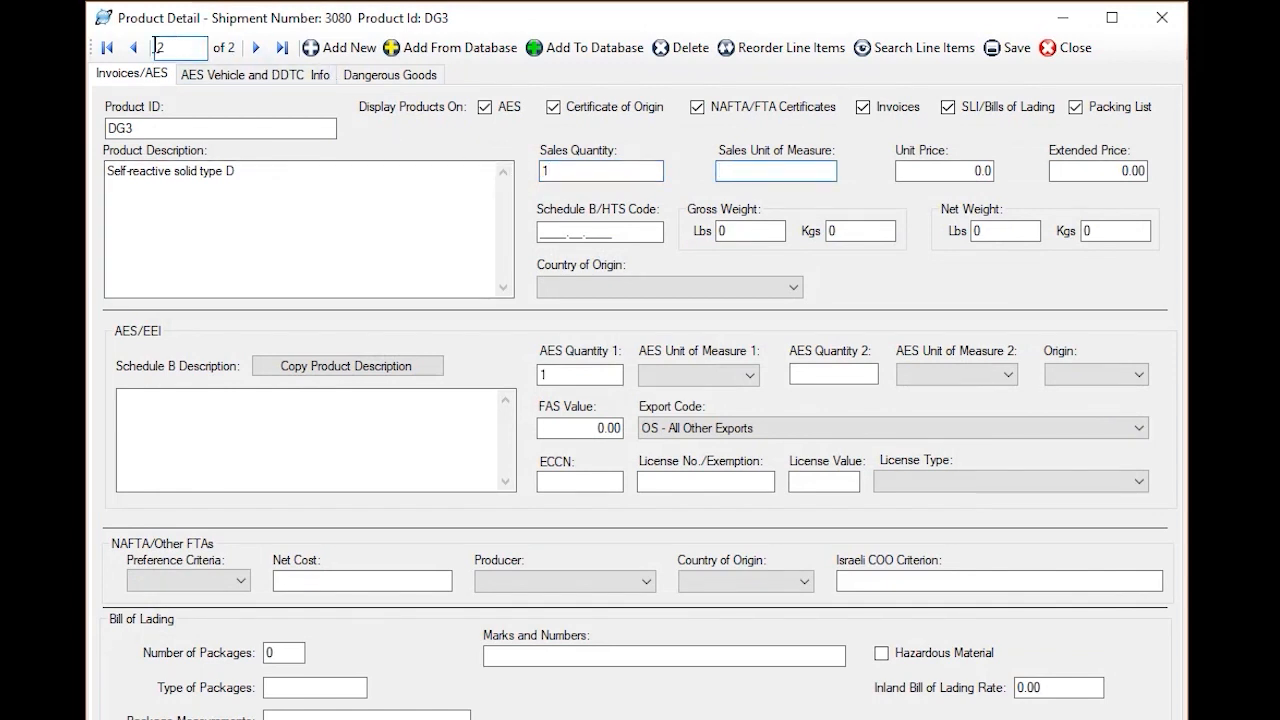
click(133, 47)
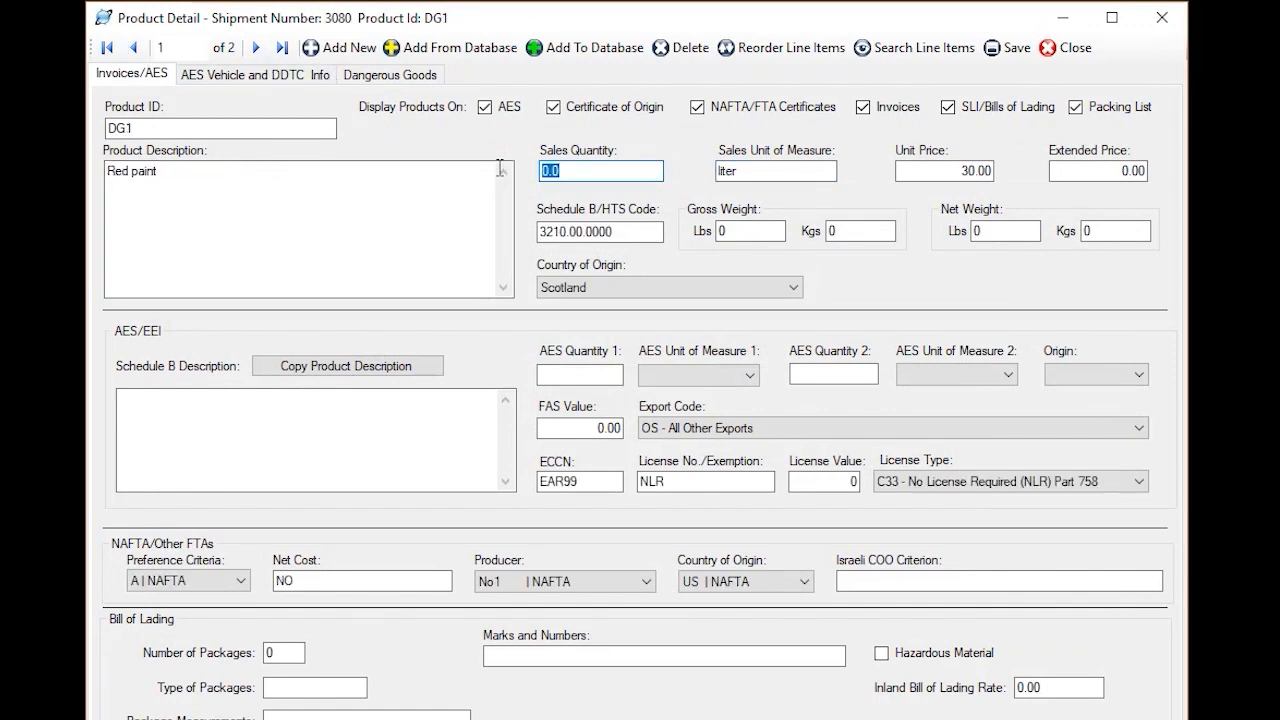
text(1)
key(Tab)
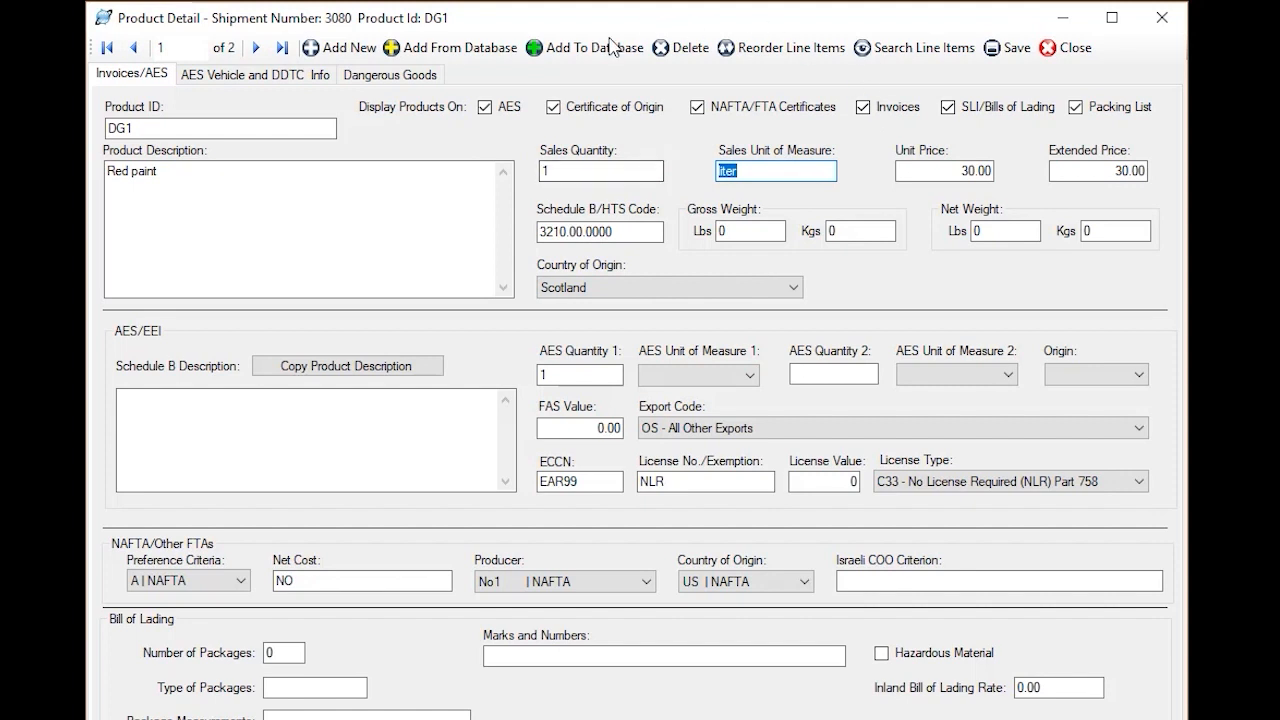
Set the IATA dangerous goods quantity to 1 for both the red paint DG1 and the self-reactive solid DG3
click(405, 80)
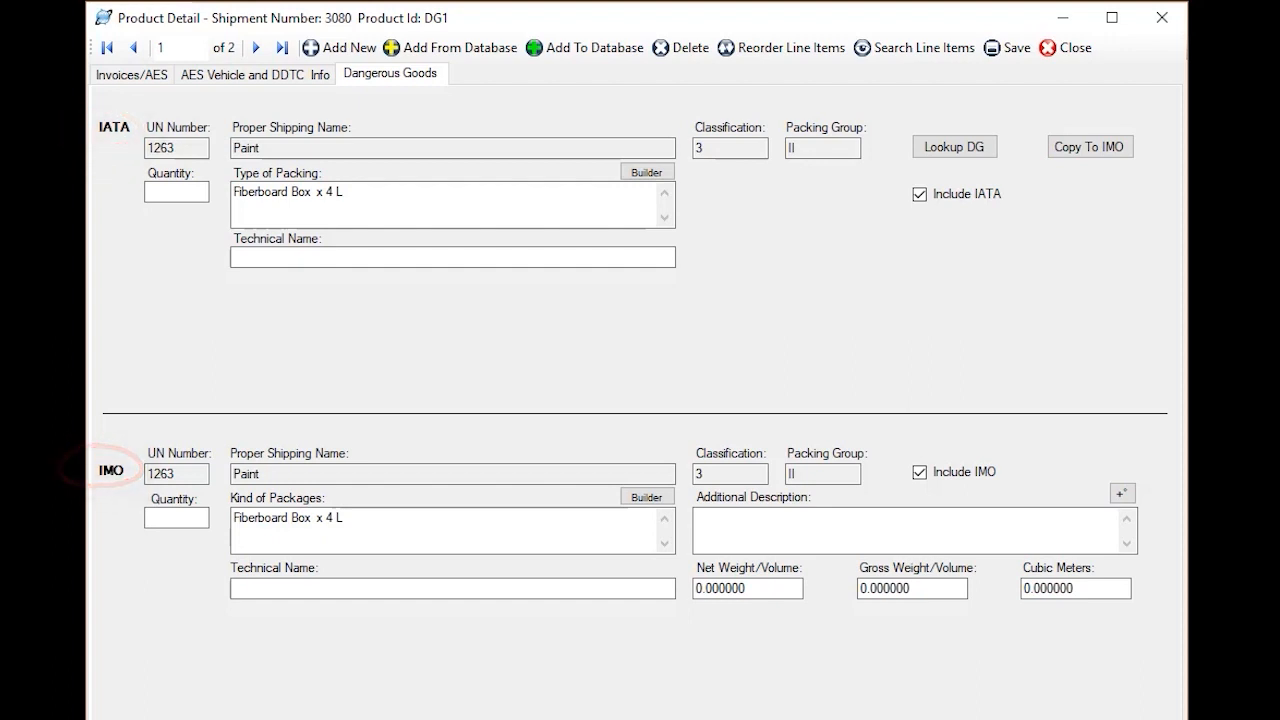
click(153, 192)
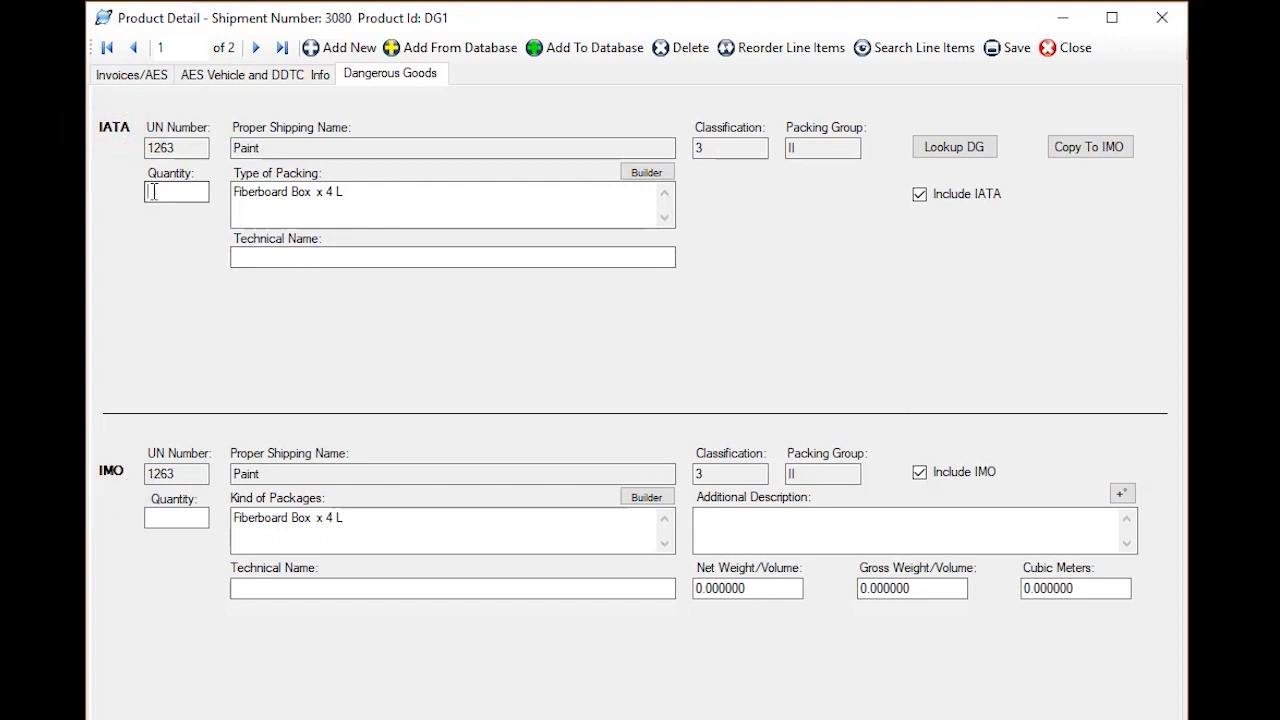
text(1)
key(Tab)
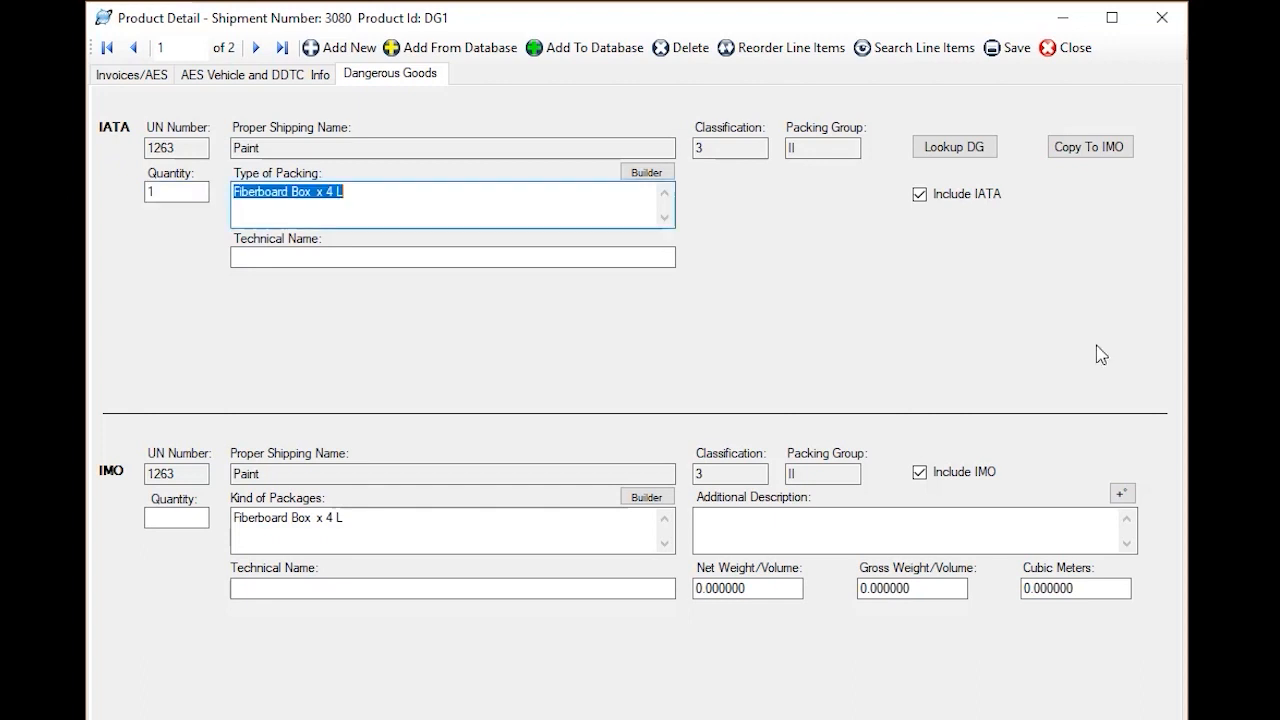
click(166, 193)
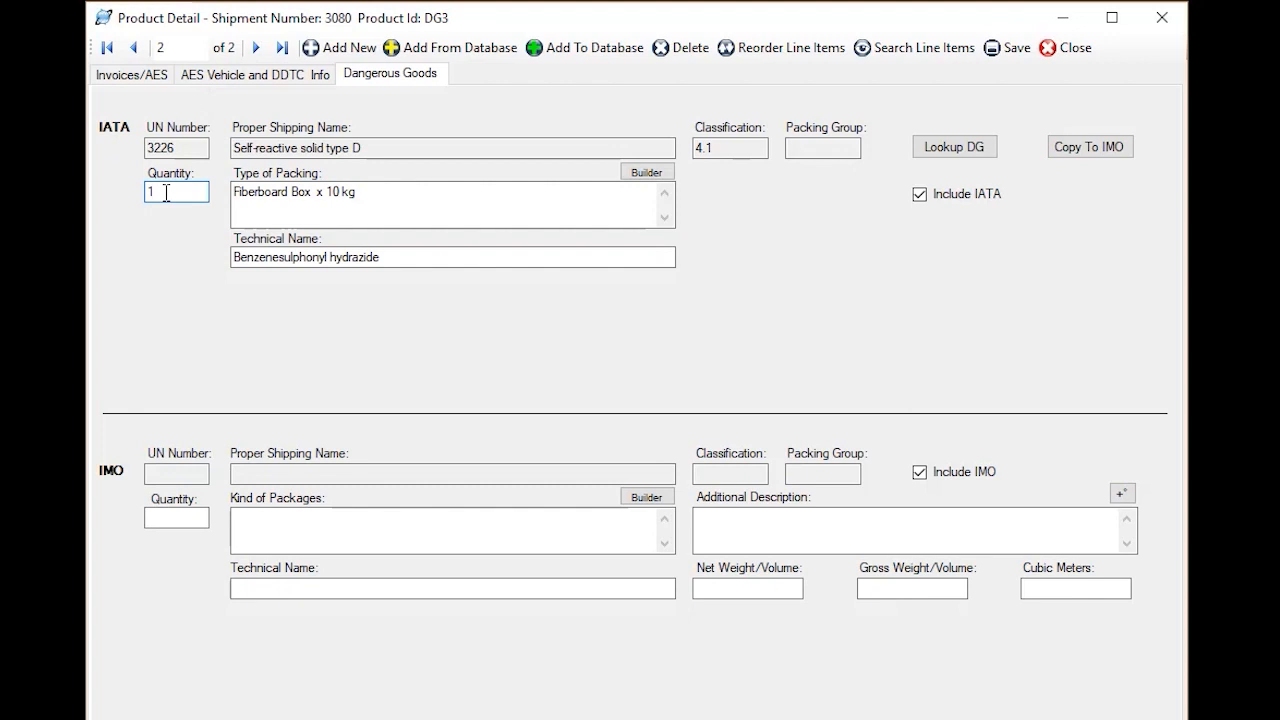
key(Tab)
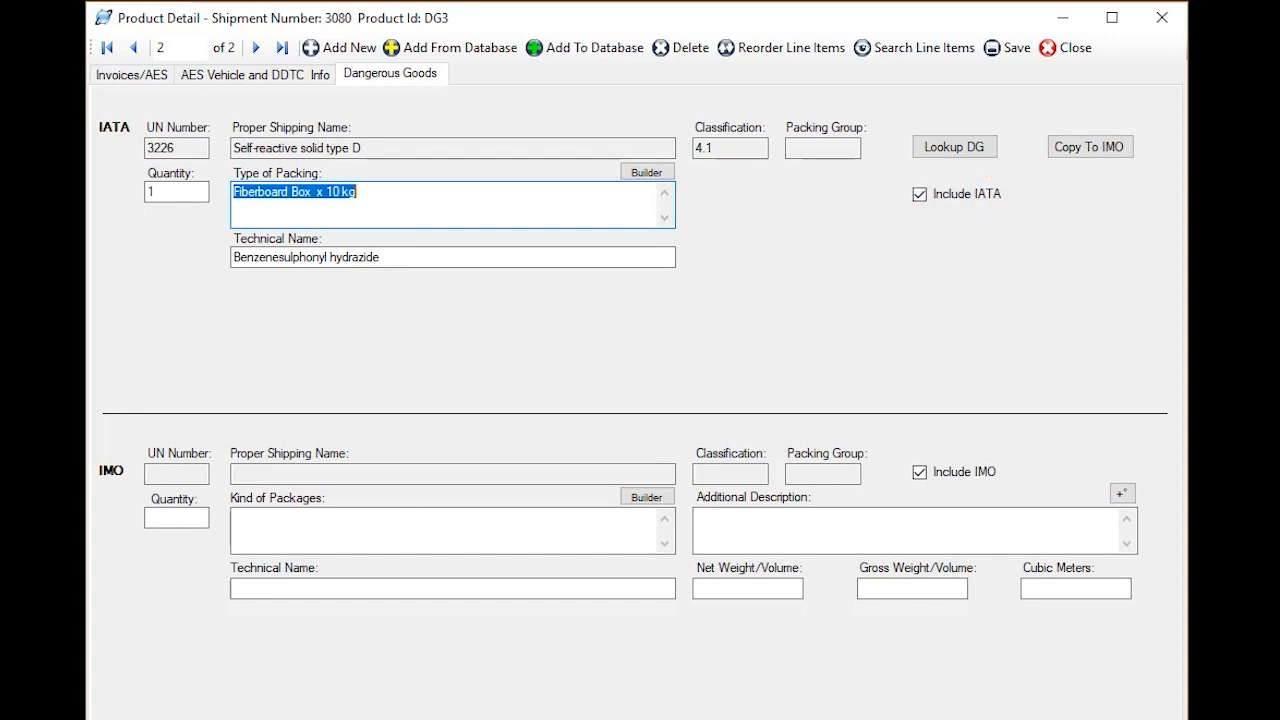
Copy DG3's IATA dangerous goods data to its IMO section and set the IMO quantity to 1
click(1076, 152)
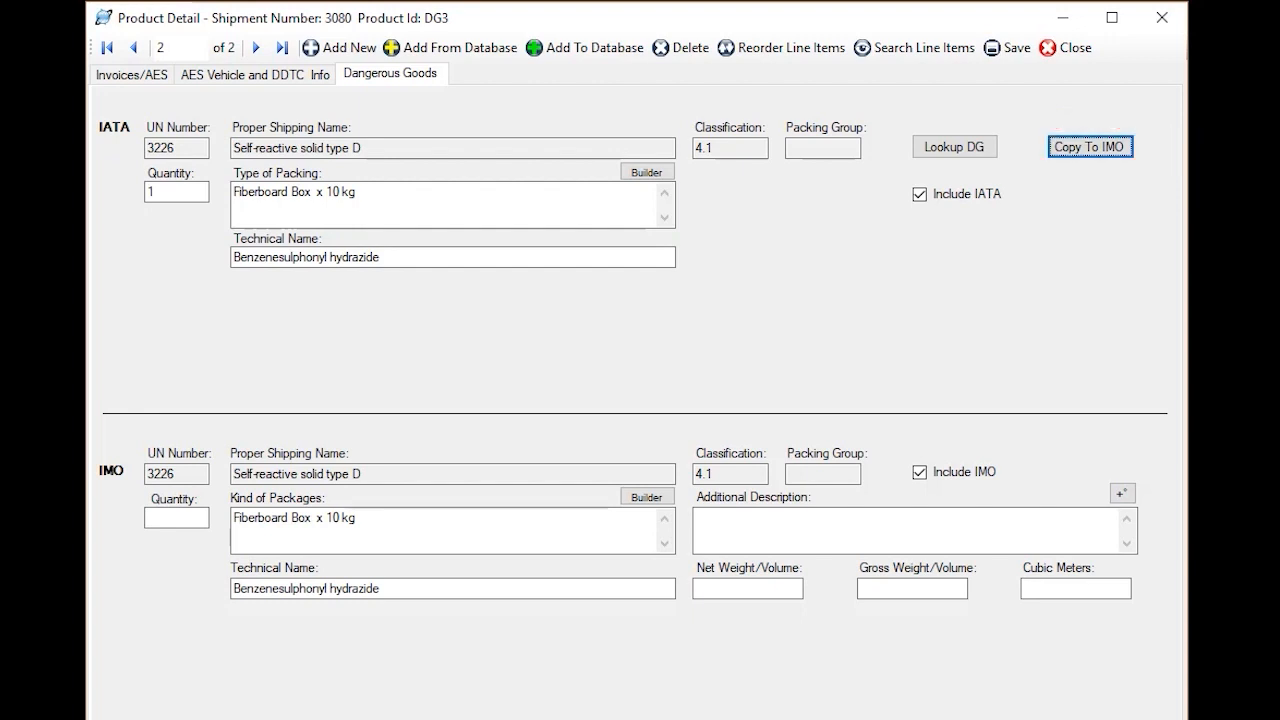
click(198, 519)
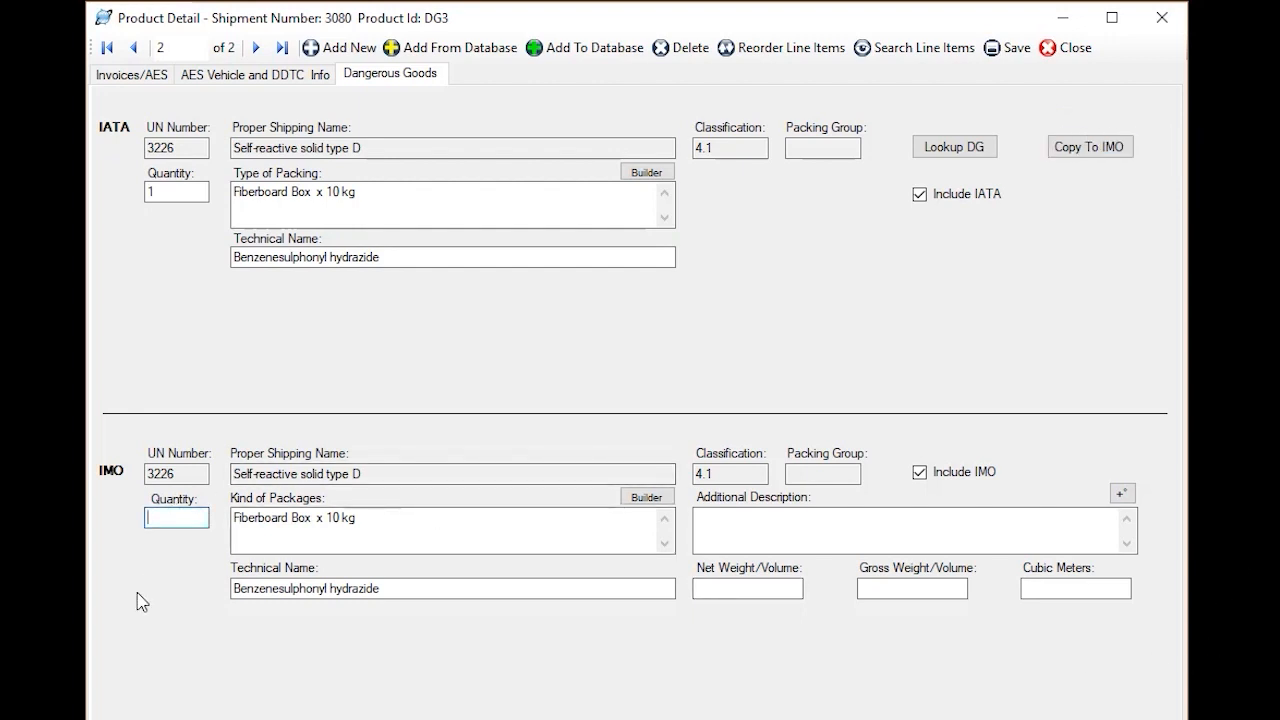
text(1)
key(Tab)
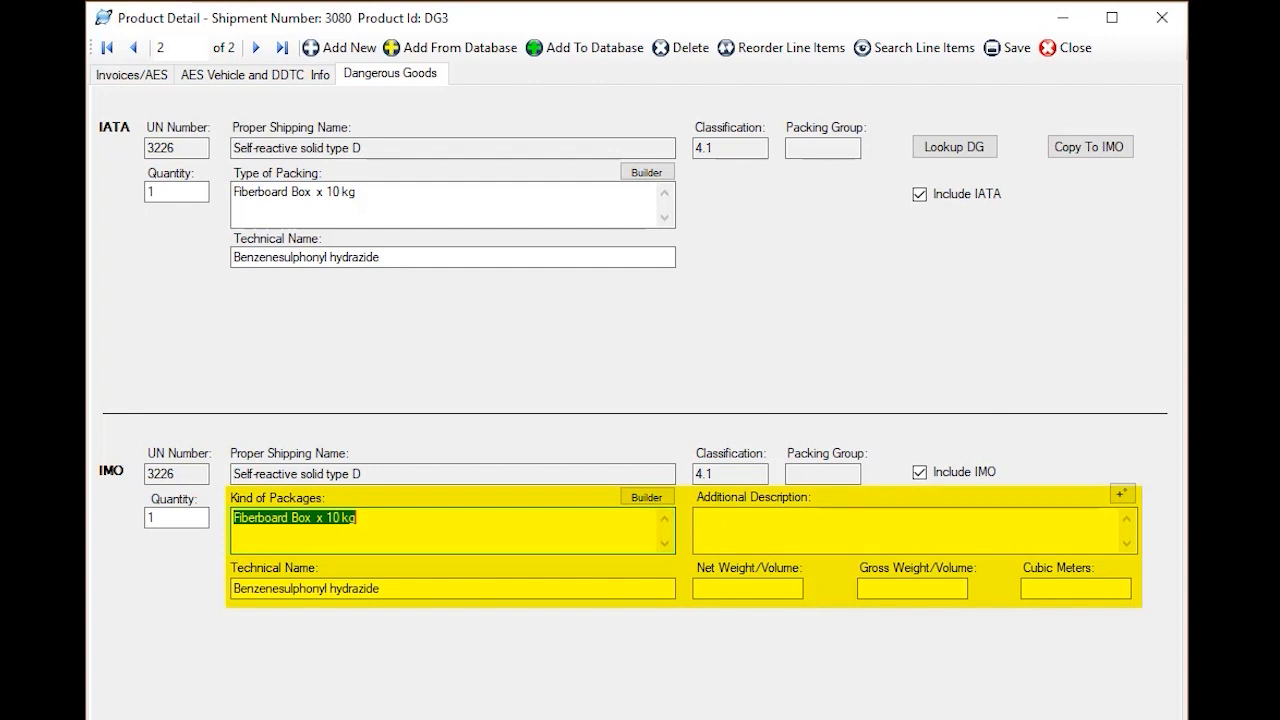
Set DG3's IMO net weight/volume to 30 and gross weight/volume to 40
click(714, 586)
text(30)
key(Tab)
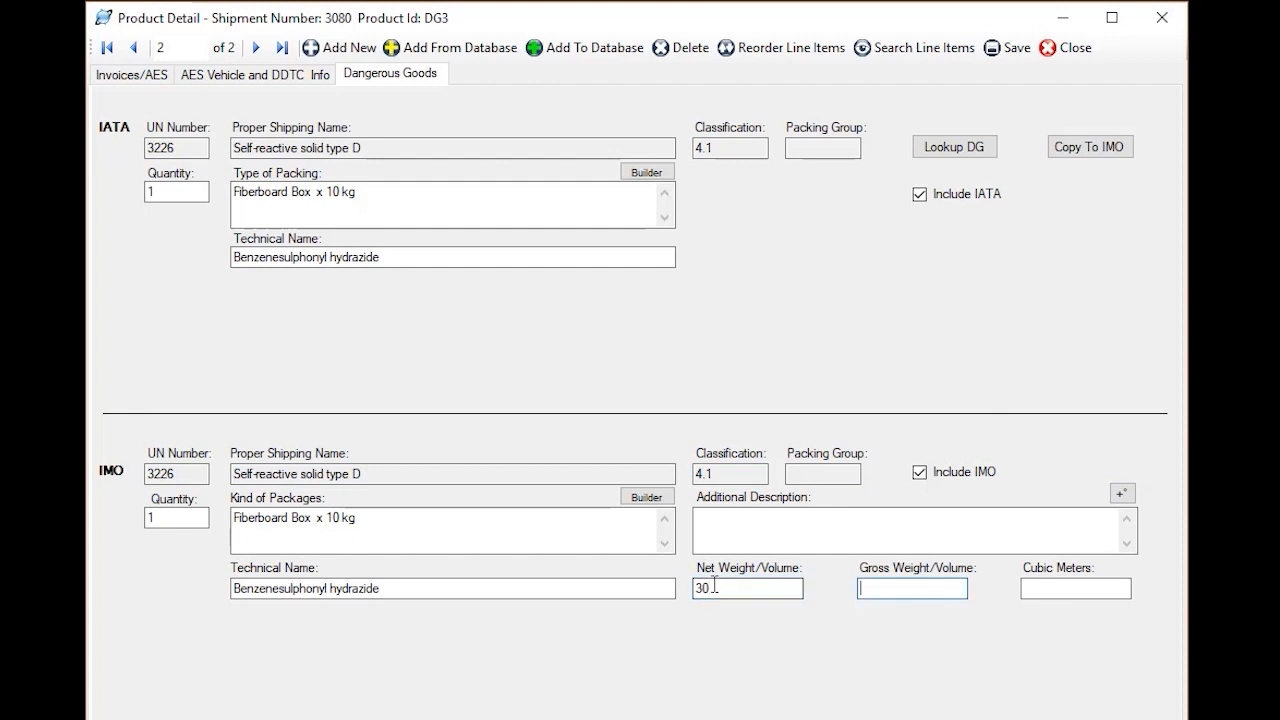
text(40)
key(Tab)
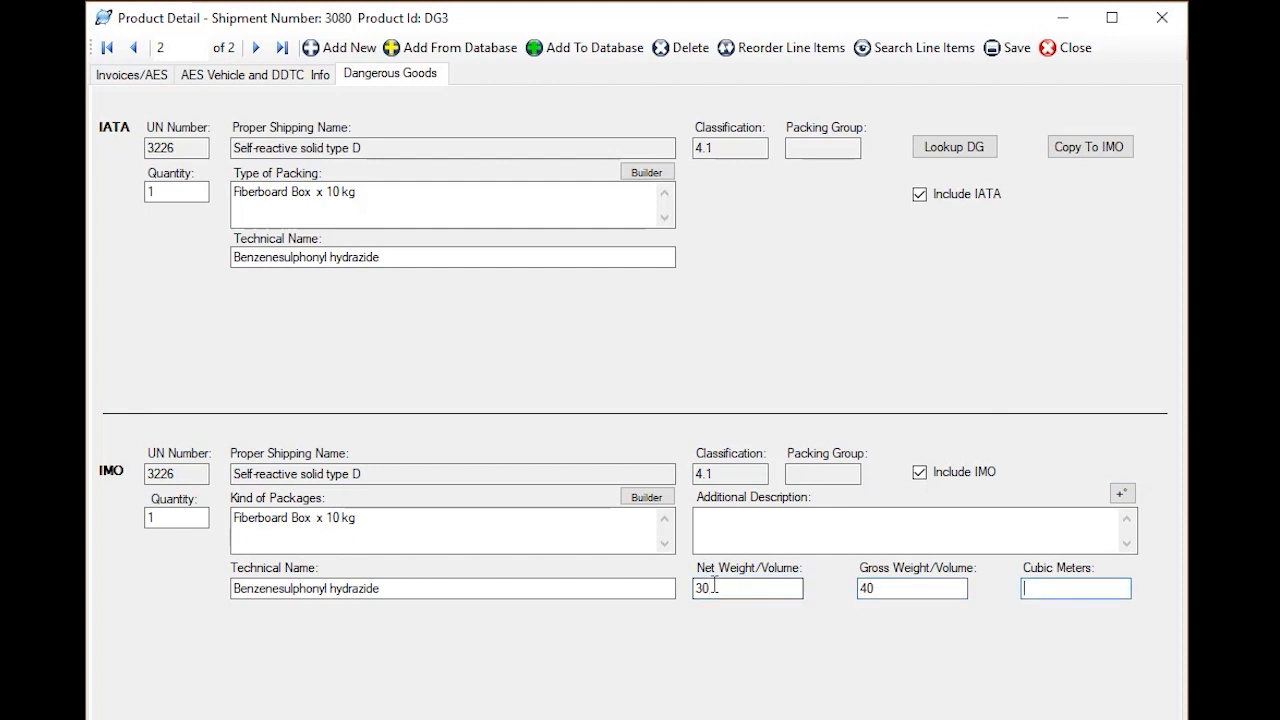
Enter "Limited quantity" as DG3's IMO additional description, then save and close the product detail
click(749, 520)
text(Li)
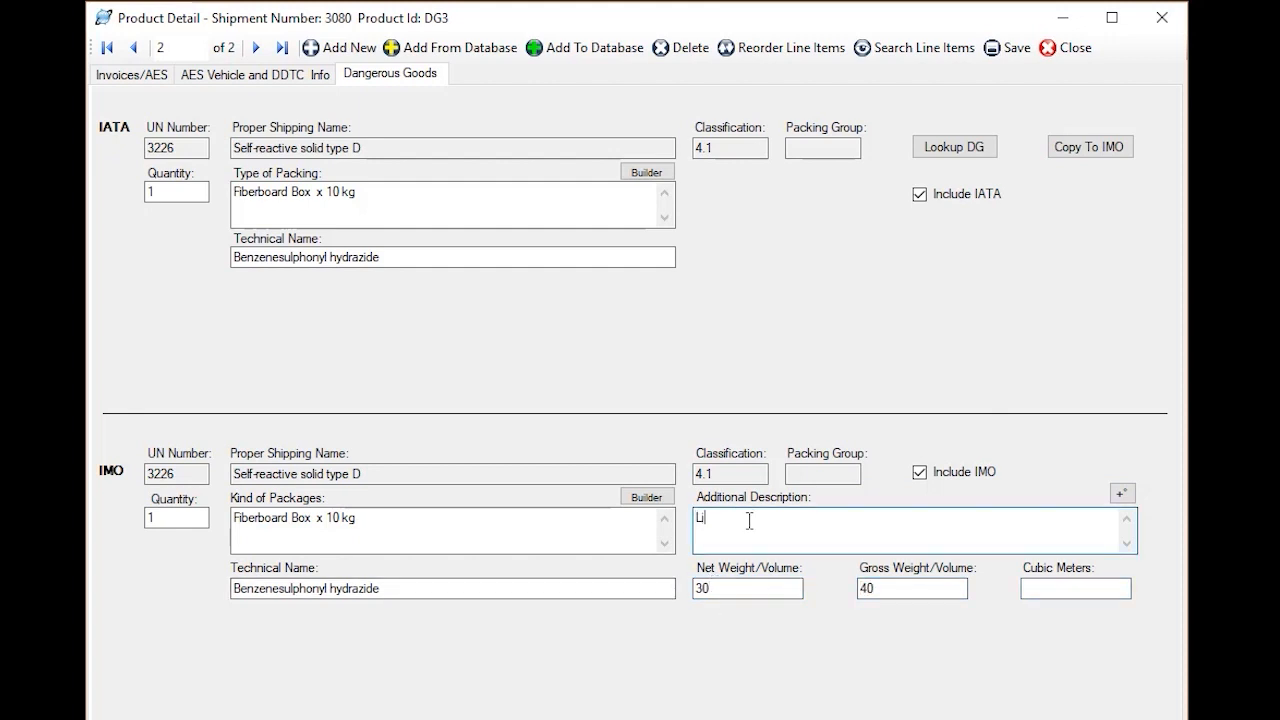
text(mited quantity)
key(Tab)
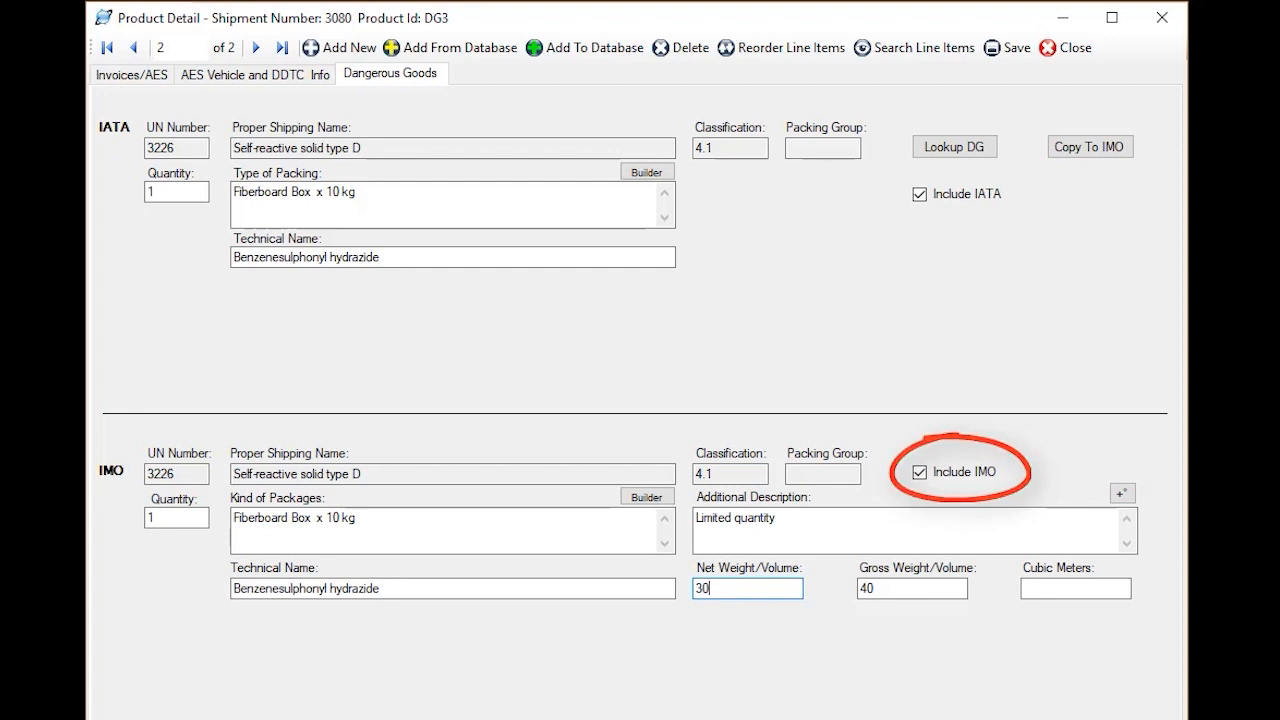
click(1012, 48)
click(1068, 48)
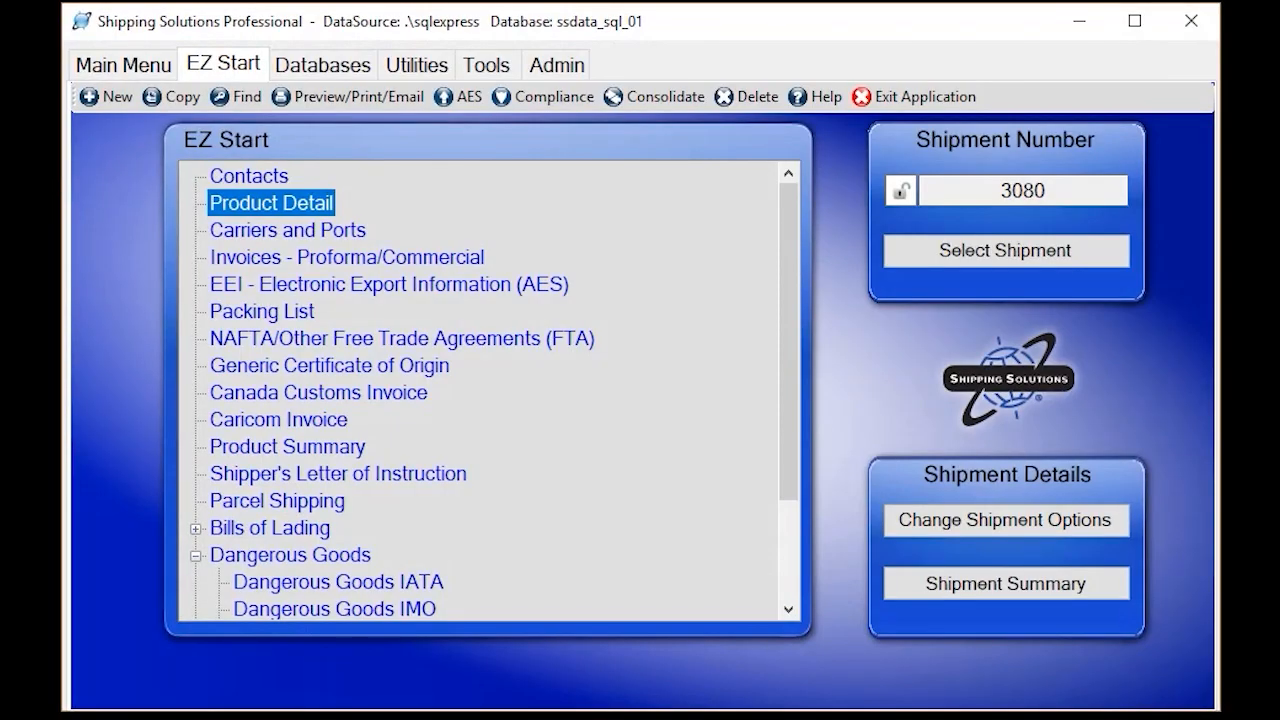
Open the shipment's Dangerous Goods IATA form and enter MSP as the departure airport and LHR as the destination airport
click(196, 556)
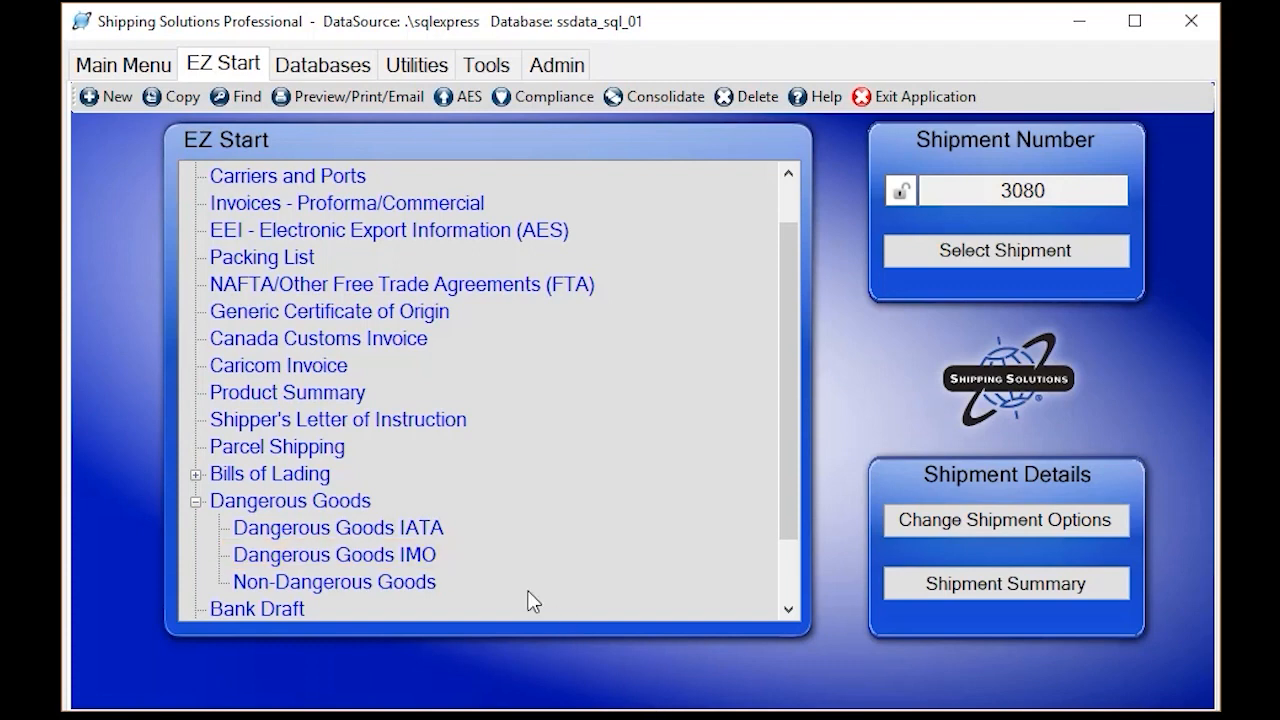
double_click(508, 528)
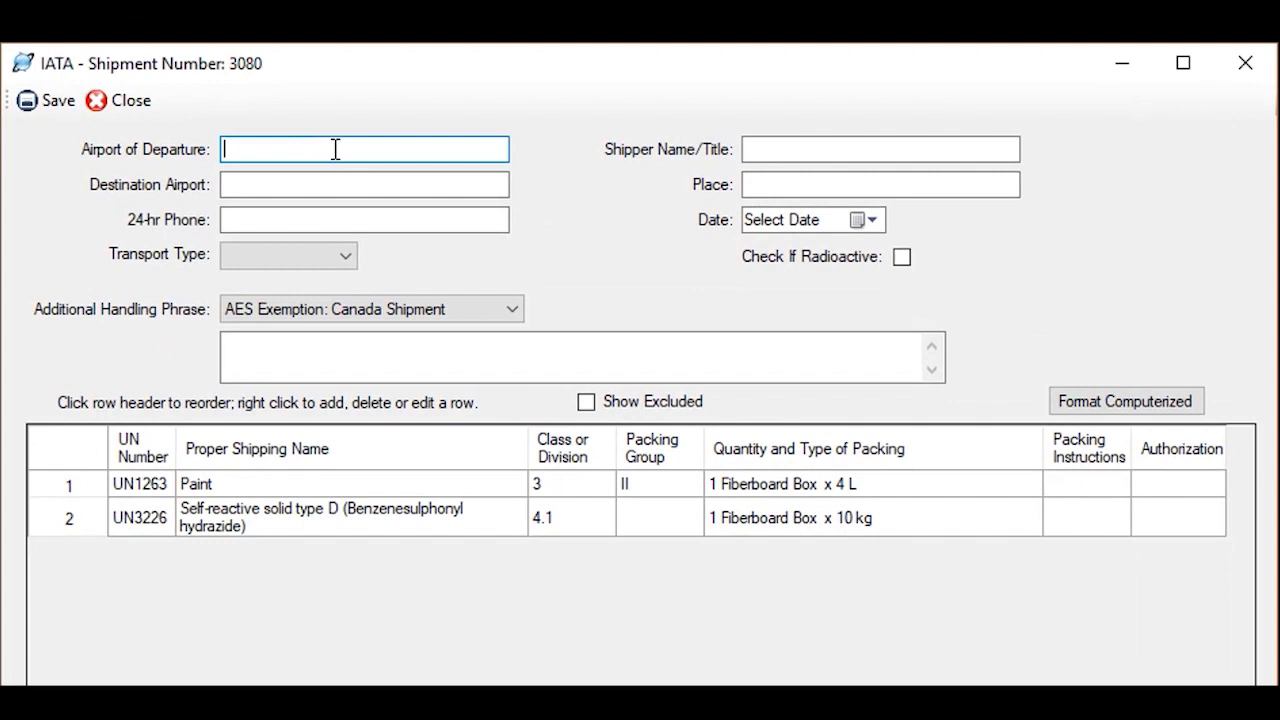
text(MS)
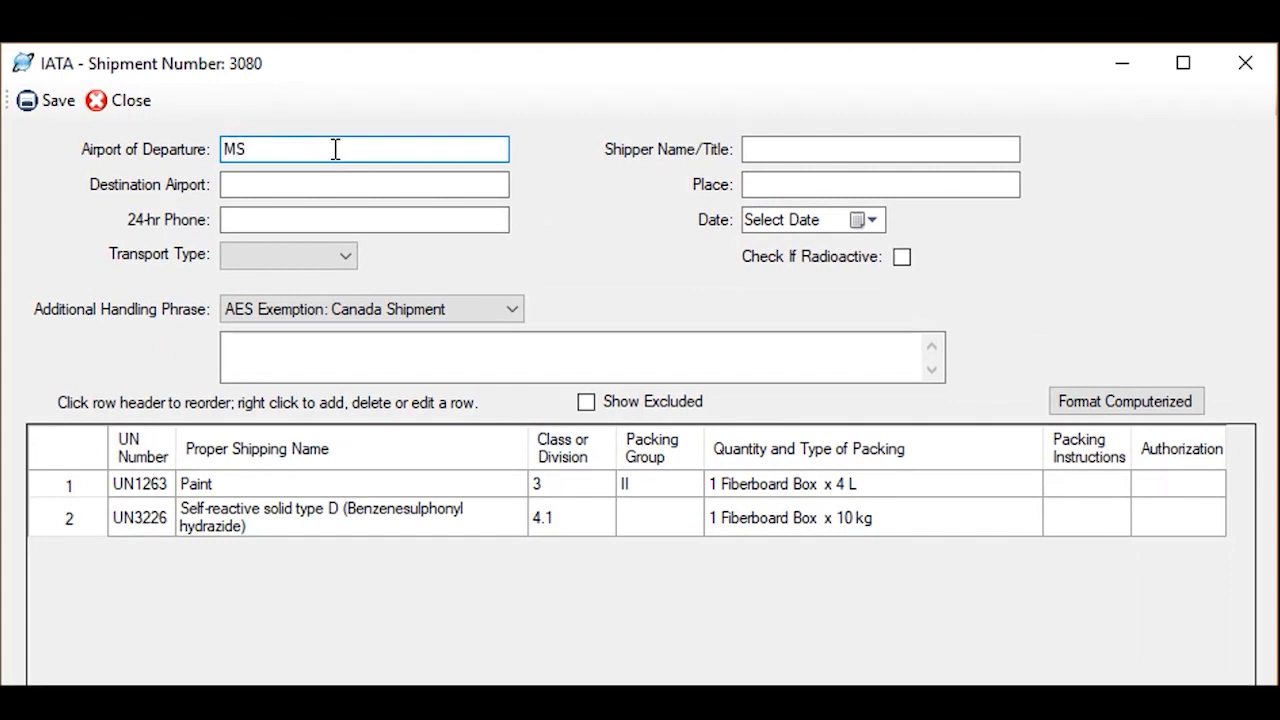
text(P)
key(Tab)
text(LHR)
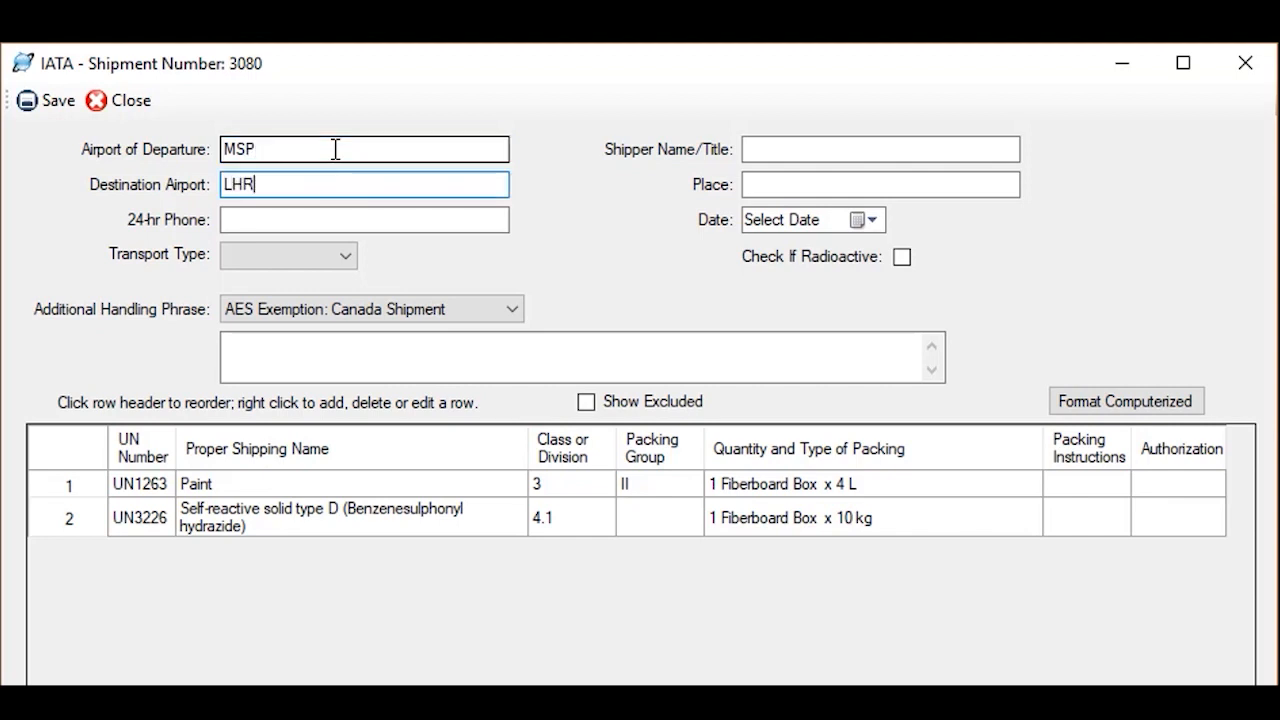
key(Tab)
Fill in the 24-hour phone number on the IATA form
text(6)
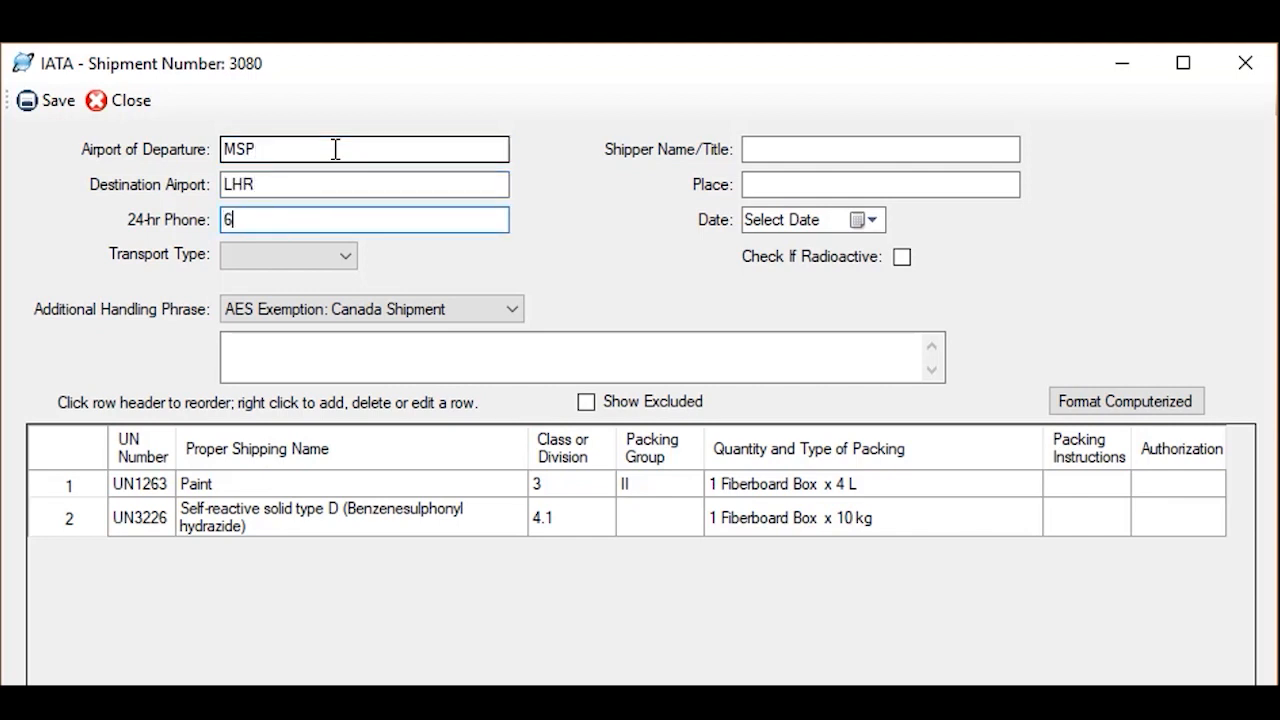
text(12-555-1212)
key(Tab)
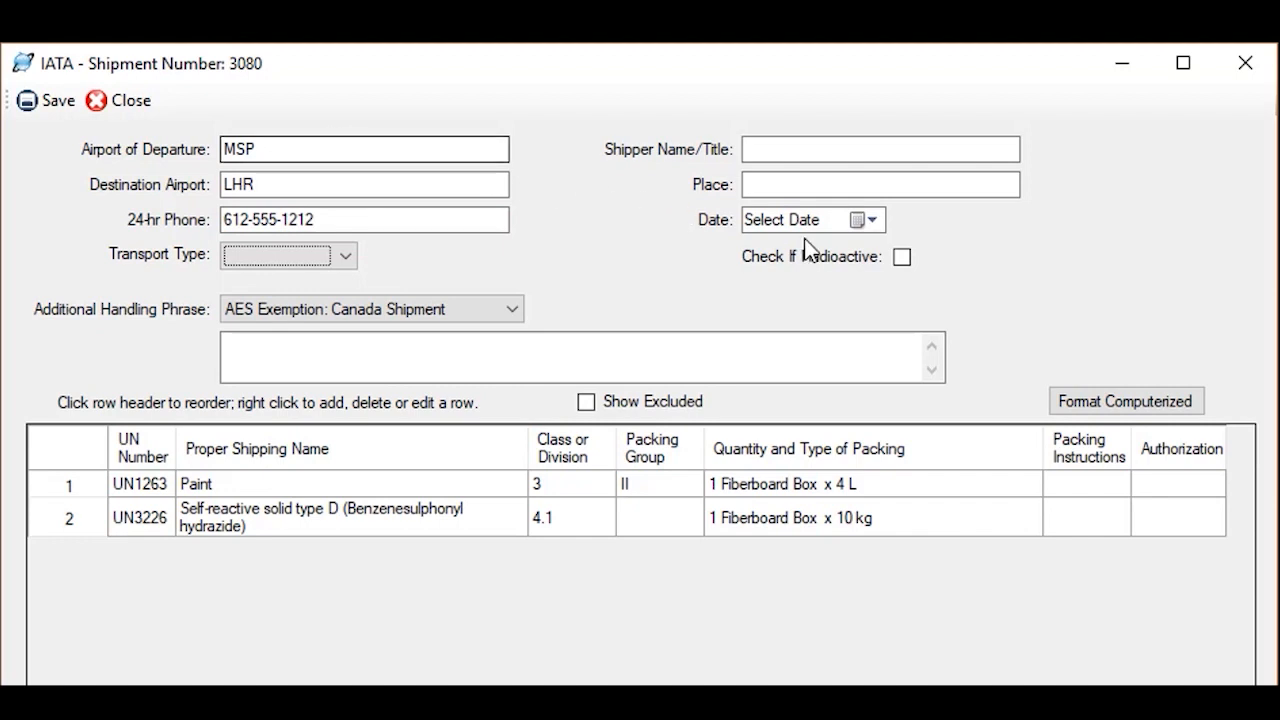
Leave the shipment marked as non-radioactive and choose "Hazmat warning" as the additional handling phrase
click(903, 258)
click(903, 262)
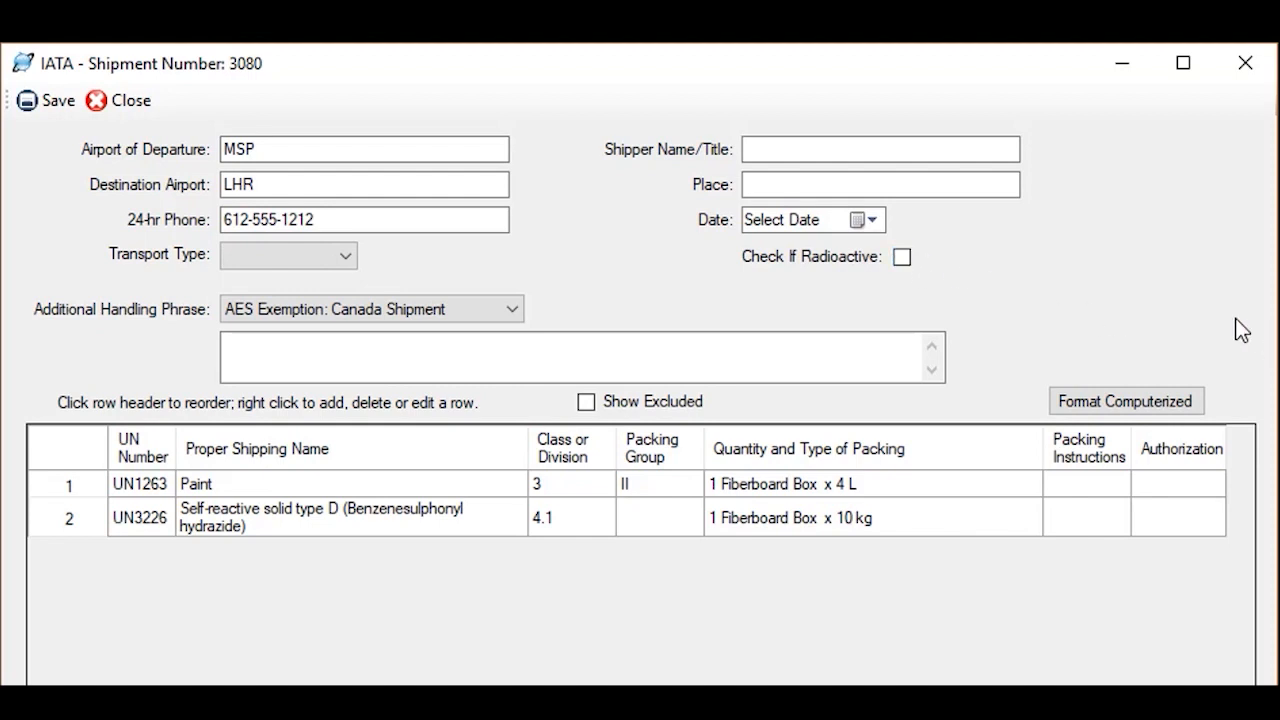
click(513, 310)
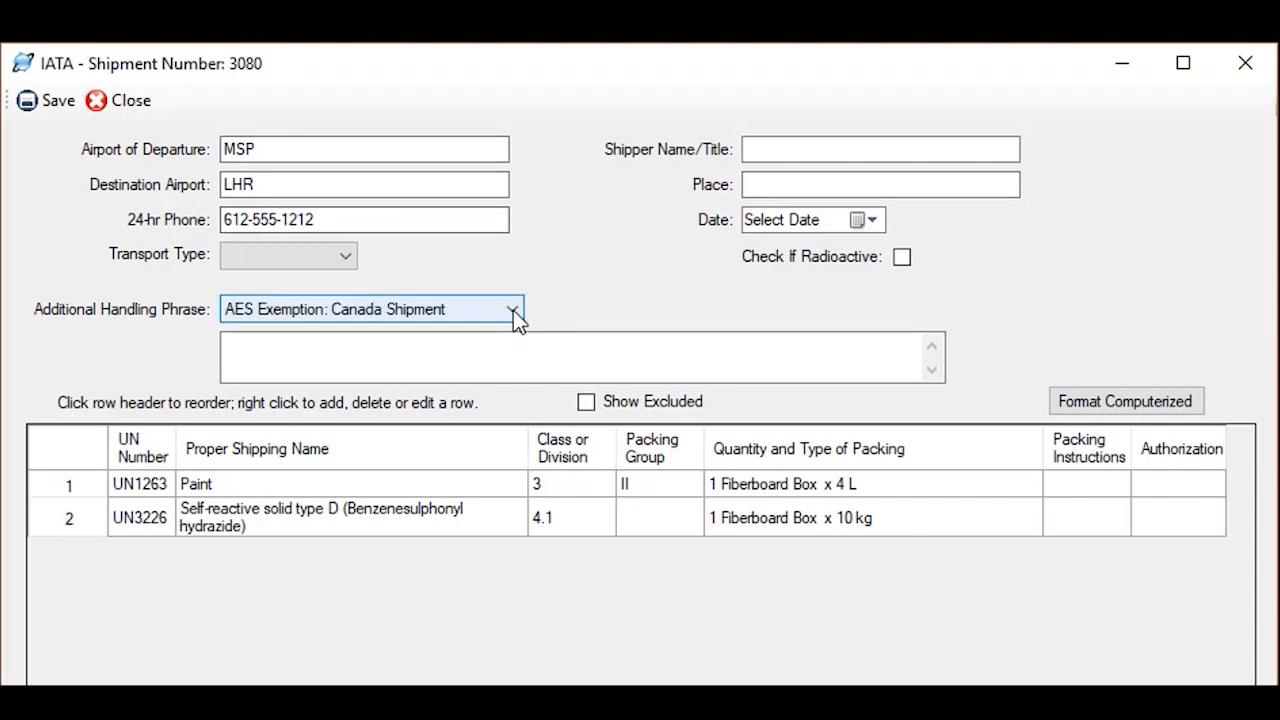
click(318, 473)
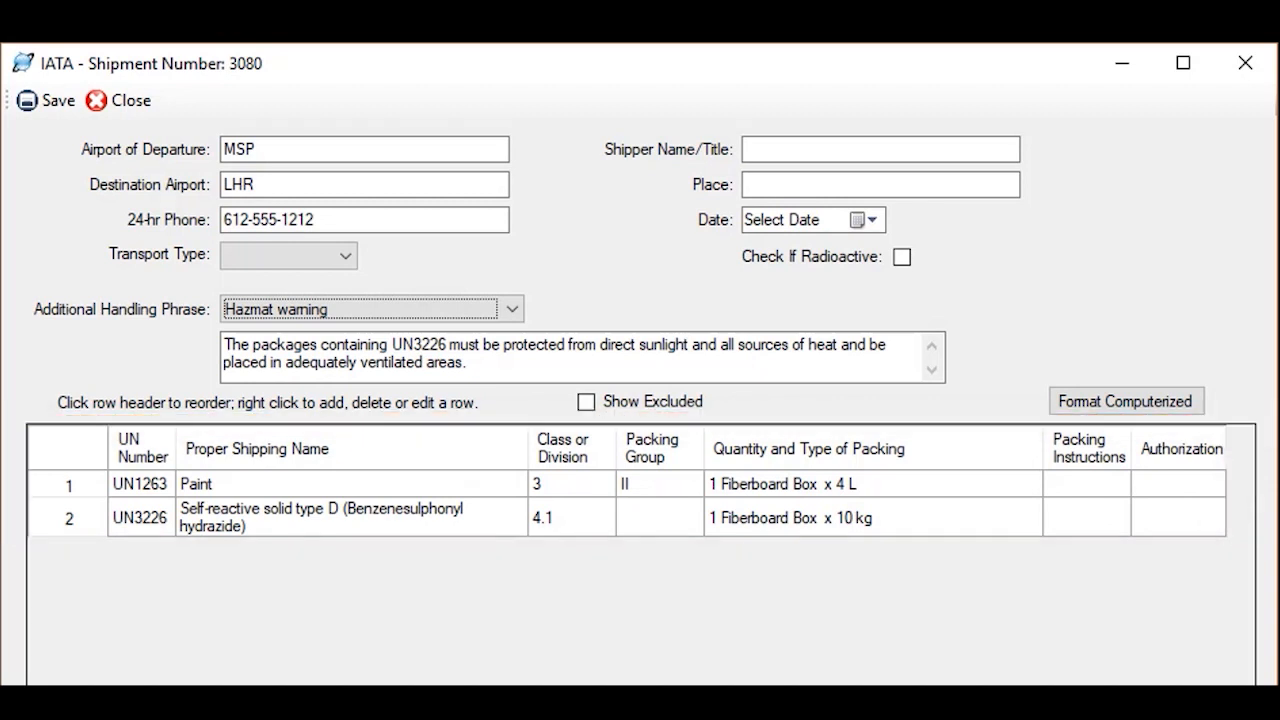
Edit the UN3226 product on the IATA form, setting its PSN qualifying prefix to "WASTE" and its qualifying suffix to "stabilized"
click(85, 499)
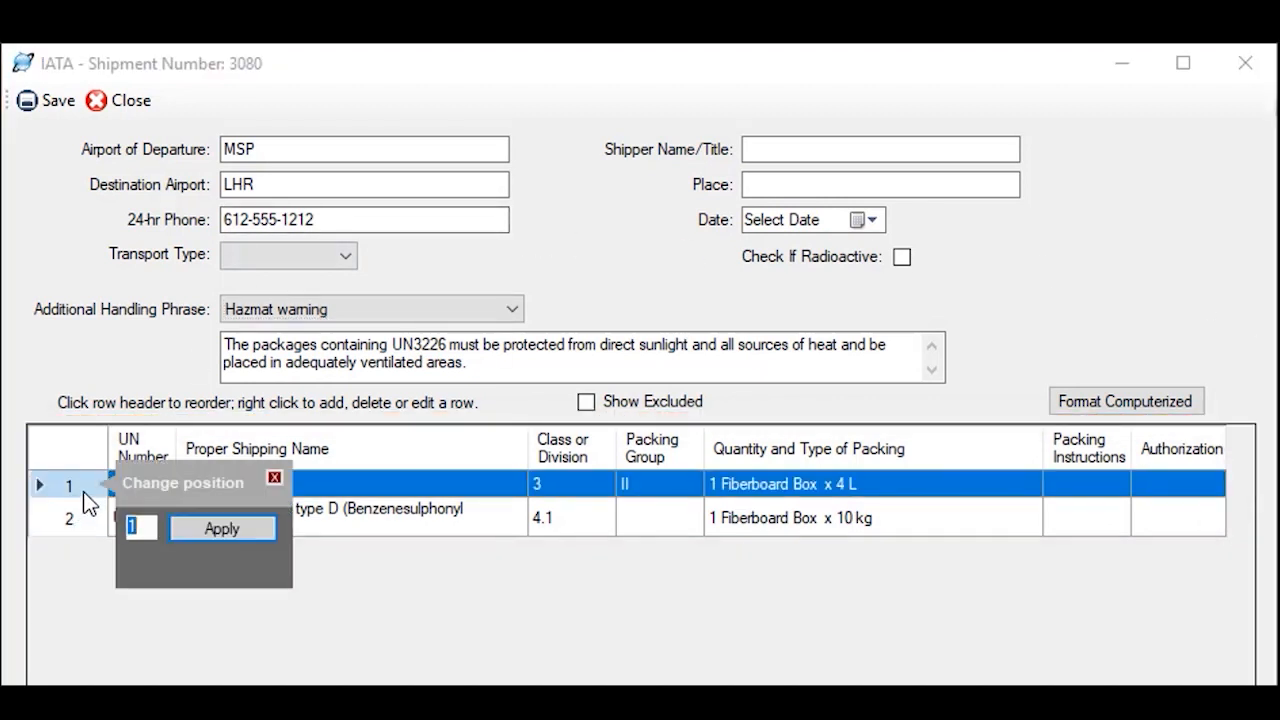
click(274, 481)
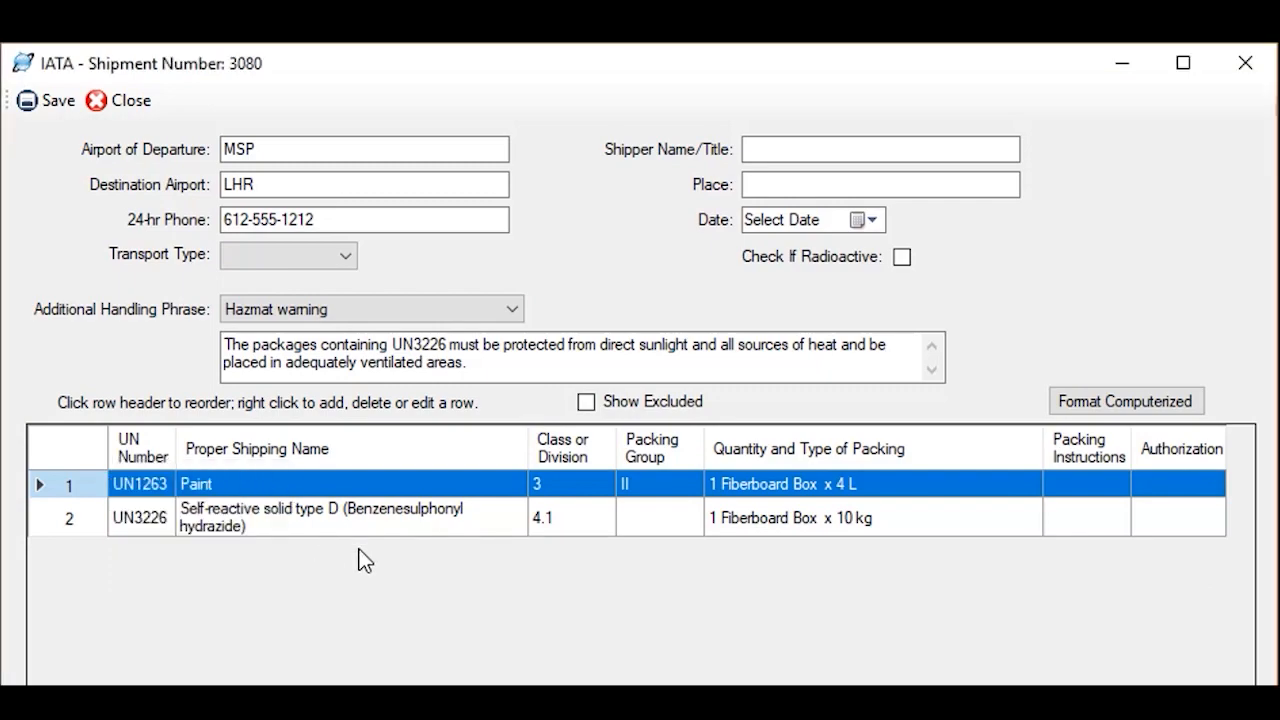
click(403, 517)
right_click(408, 528)
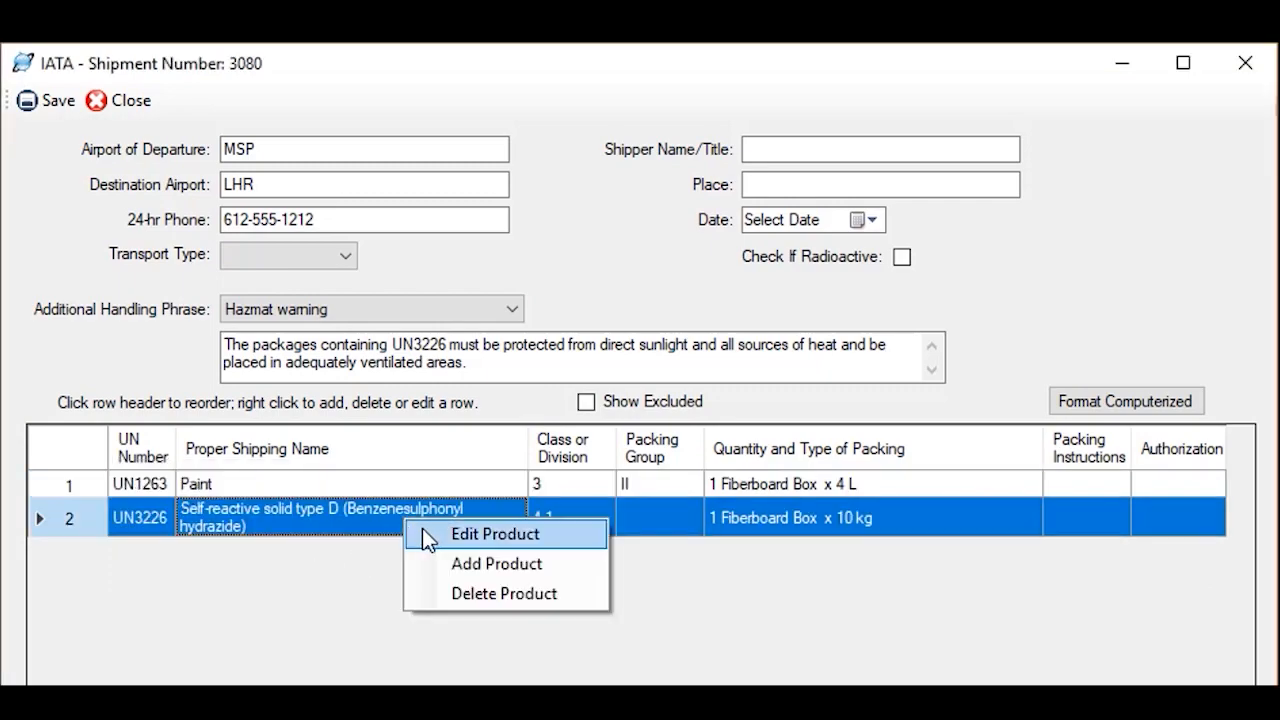
click(425, 528)
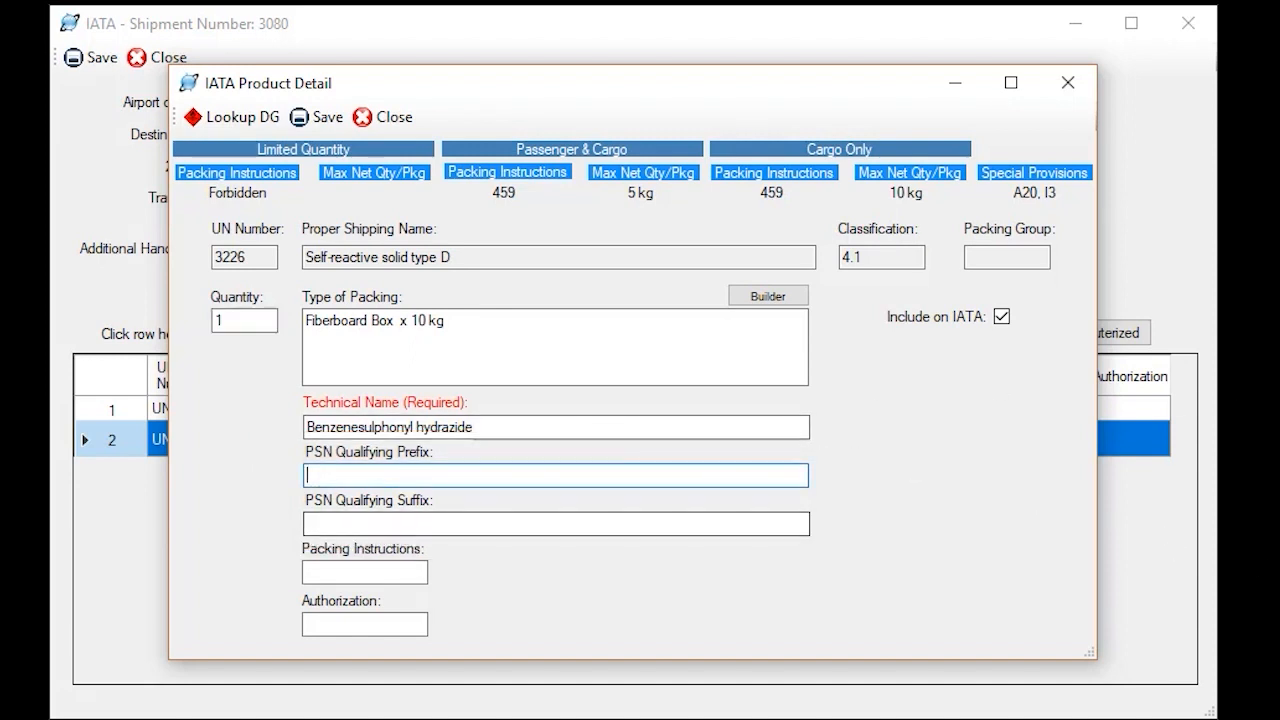
text(WASTE)
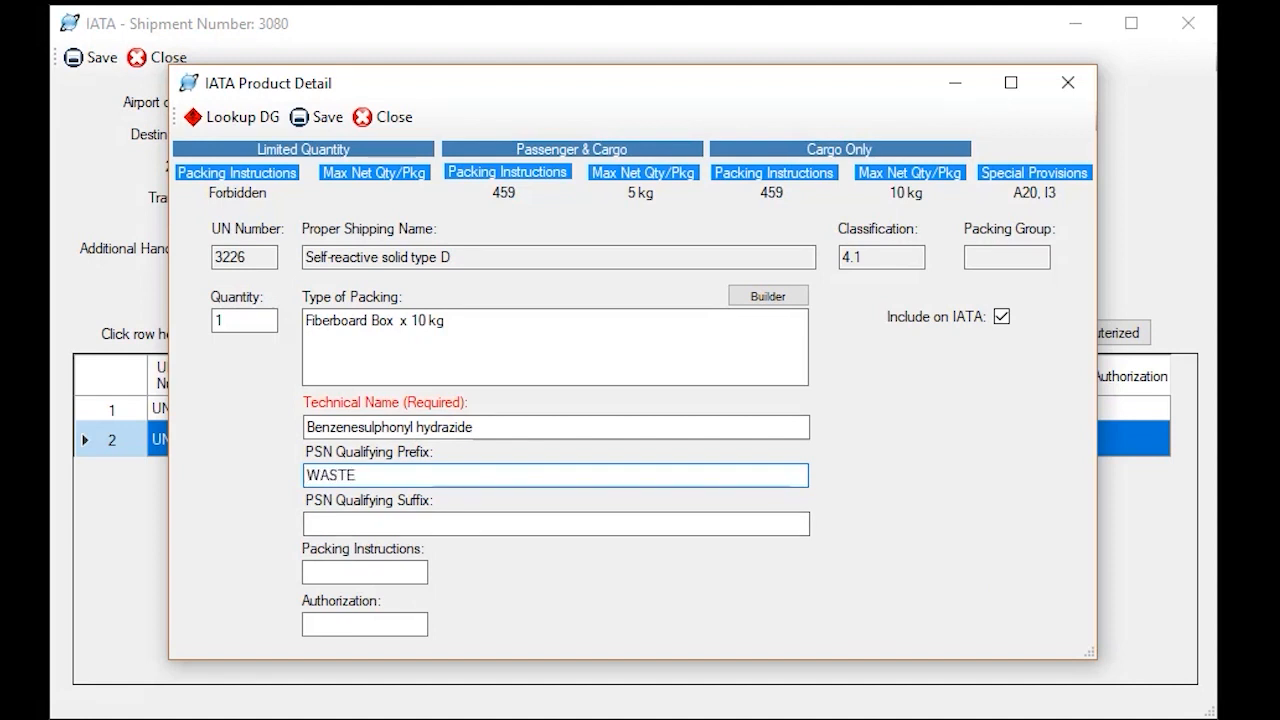
key(Tab)
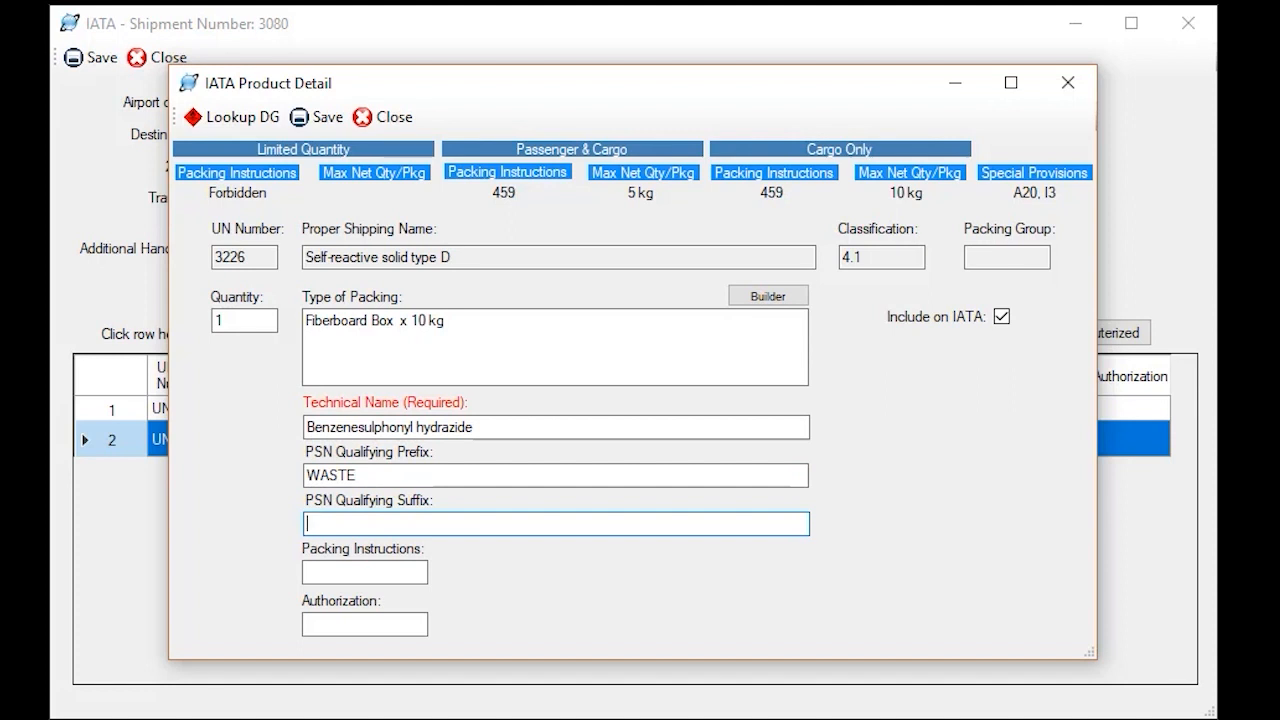
text(stabilized)
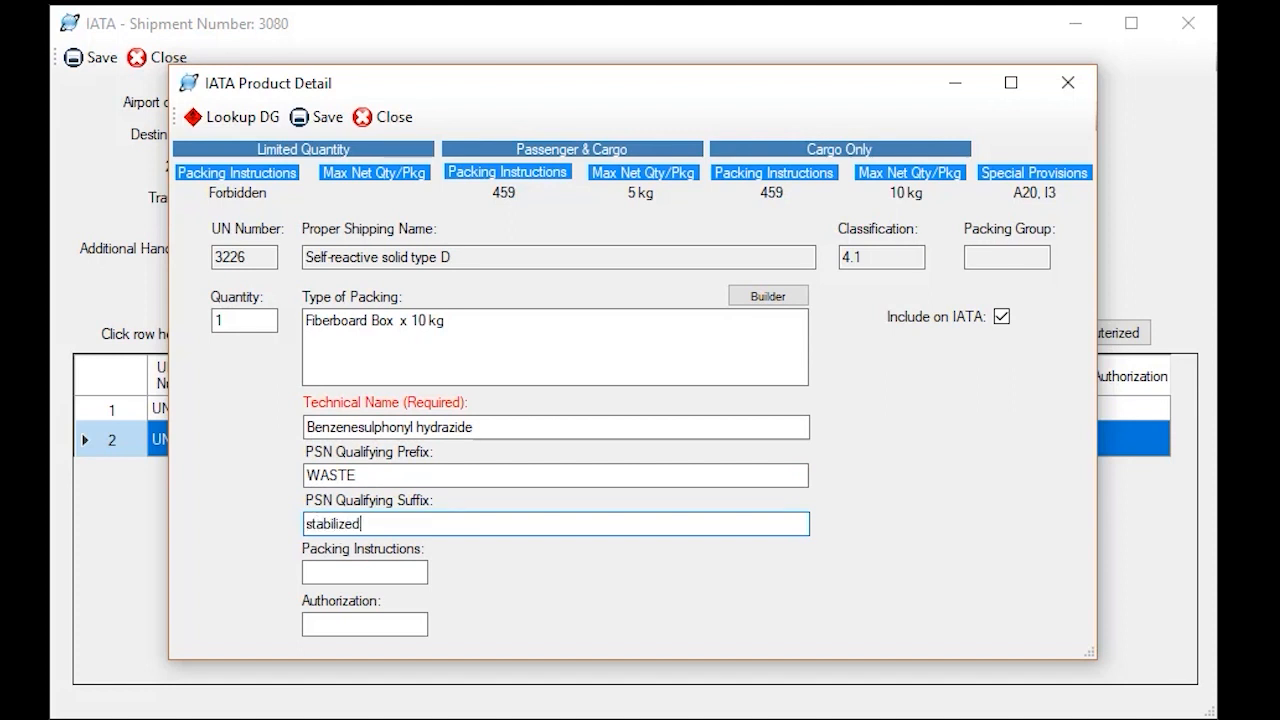
key(Tab)
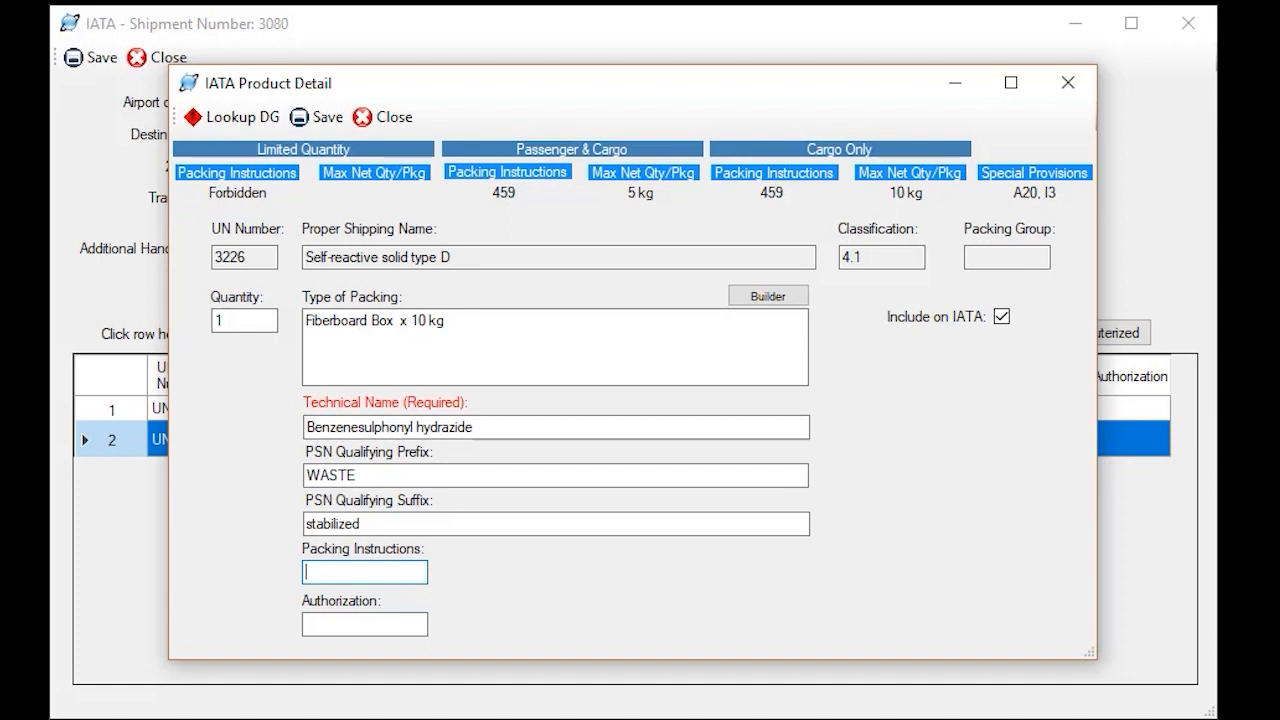
Enter 459 as the UN3226 product's packing instructions and close the IATA product detail
text(459)
key(Tab)
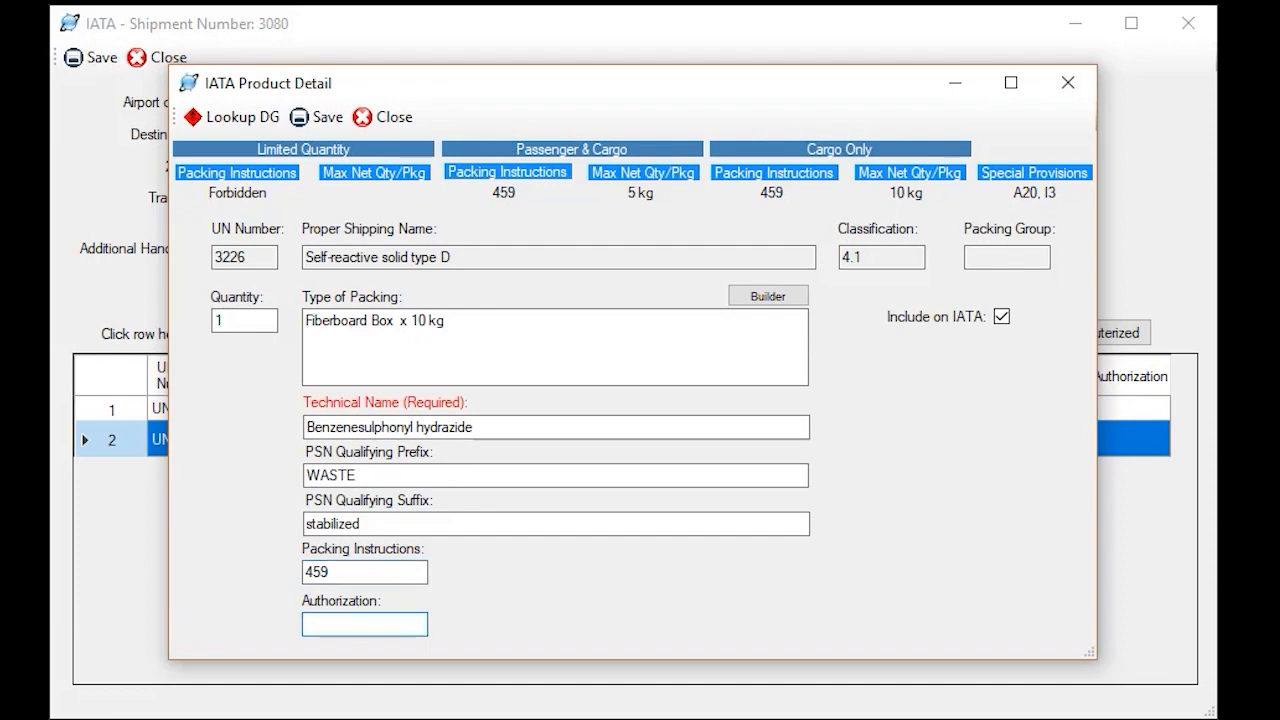
click(384, 117)
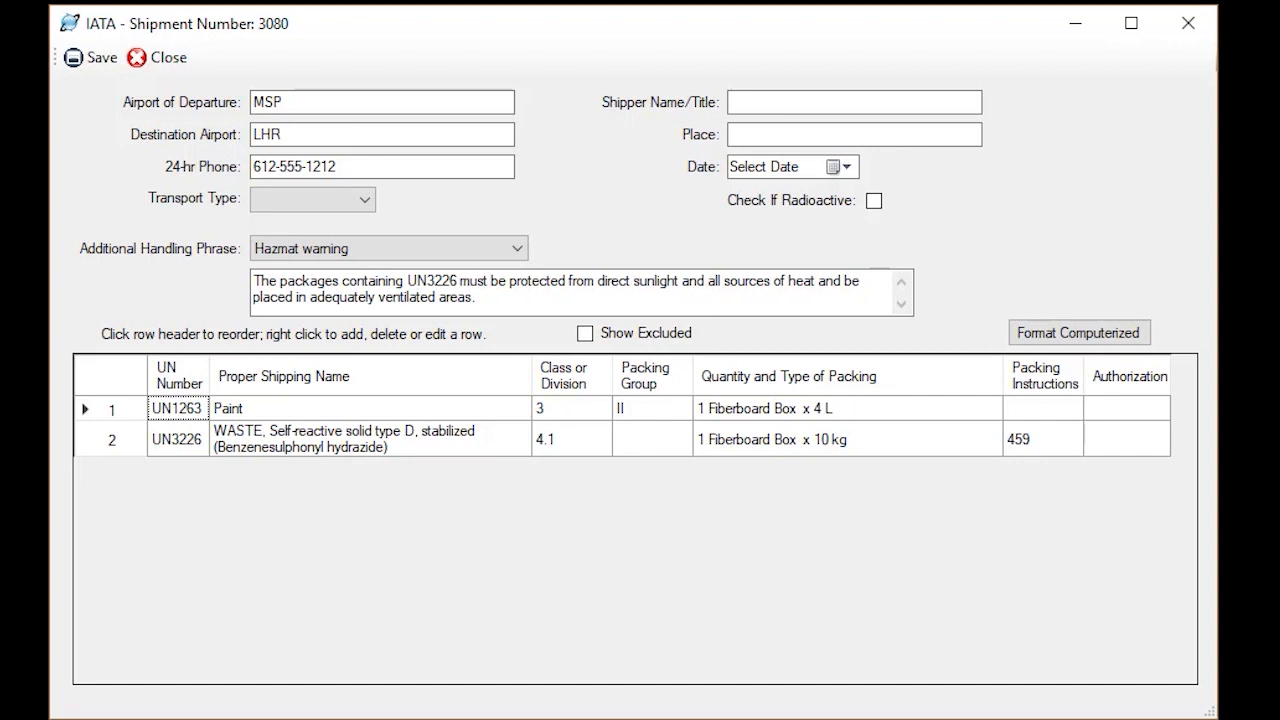
View the IATA product list in computerized format, then return it to manual format
click(1079, 333)
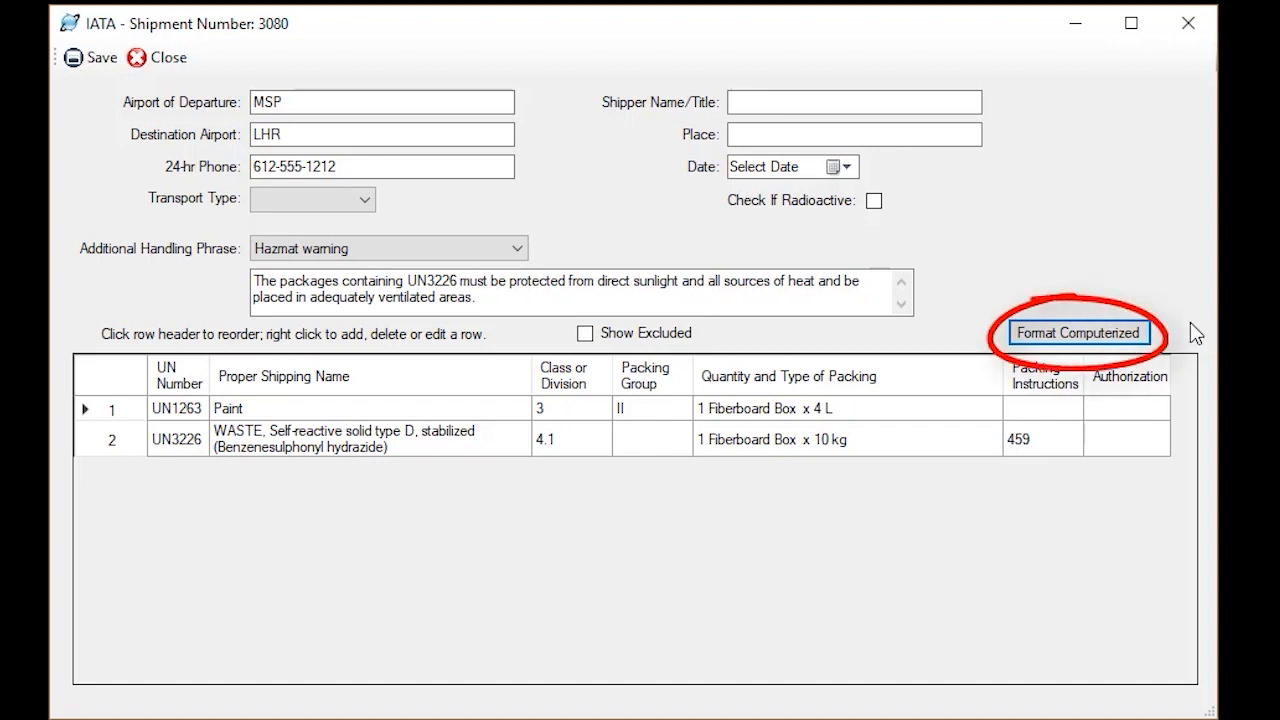
click(1126, 337)
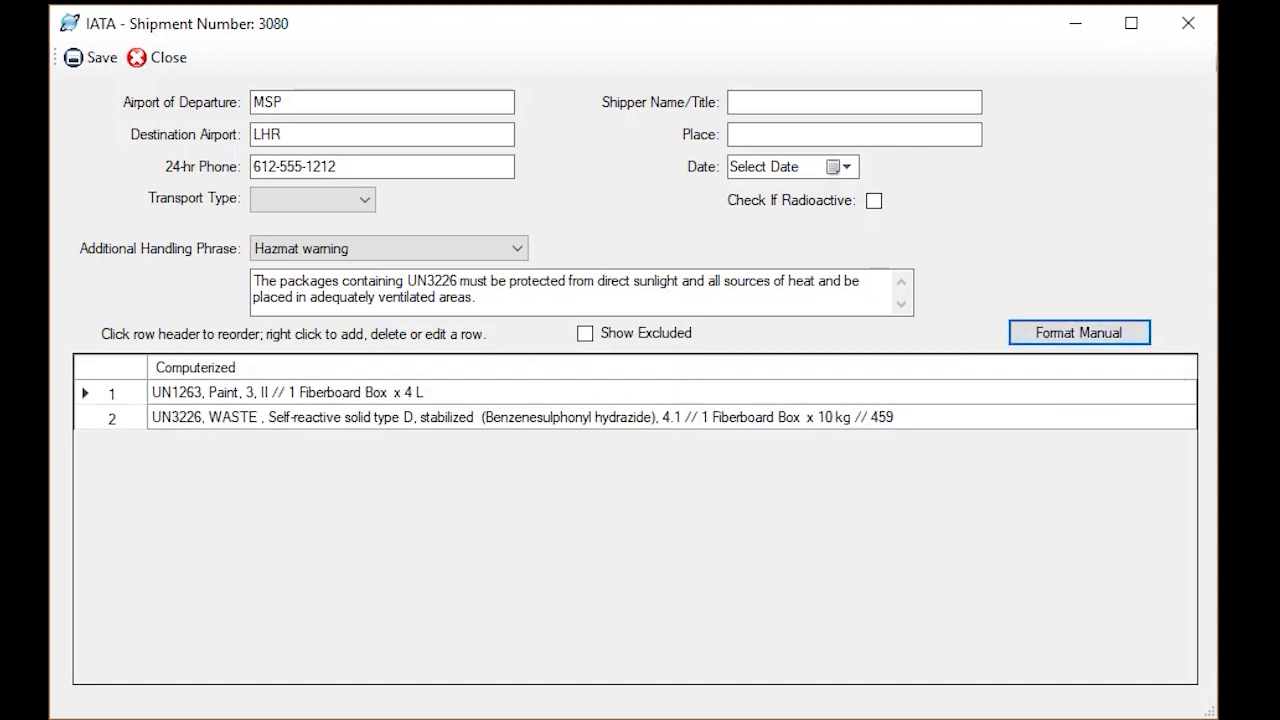
click(1091, 338)
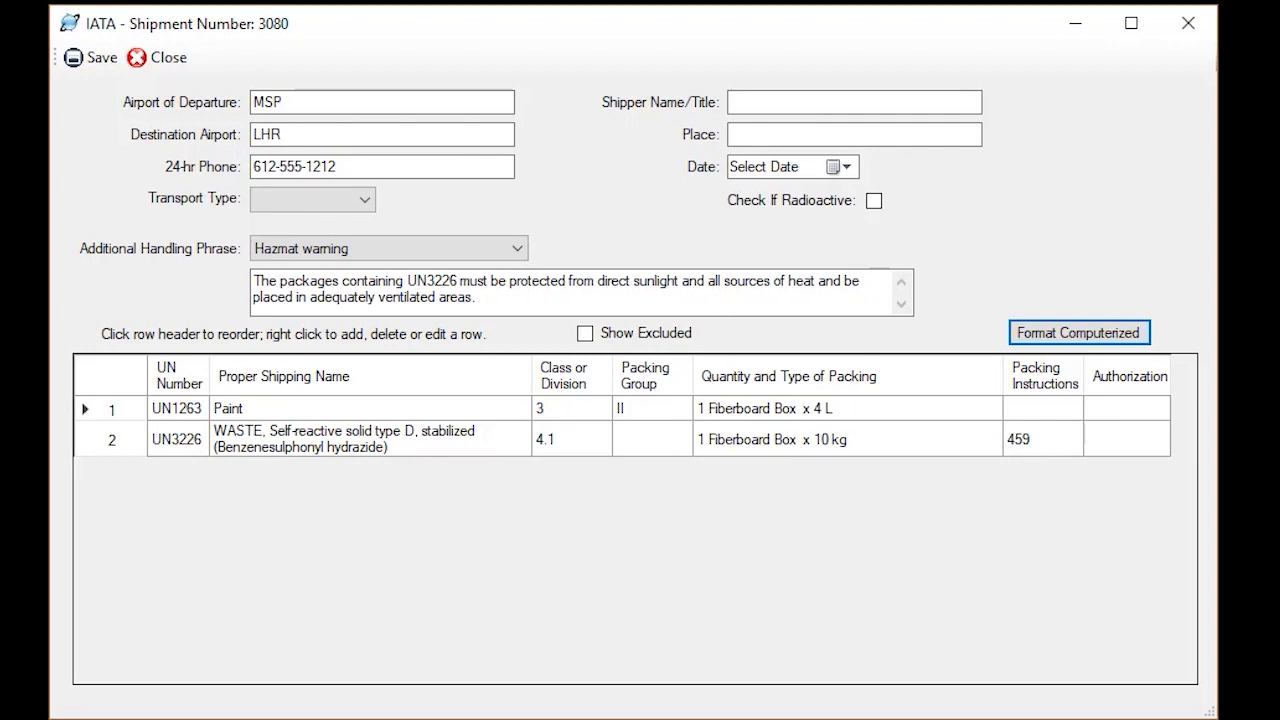
Close the IATA form and open the shipment's Dangerous Goods IMO form
click(160, 60)
click(293, 561)
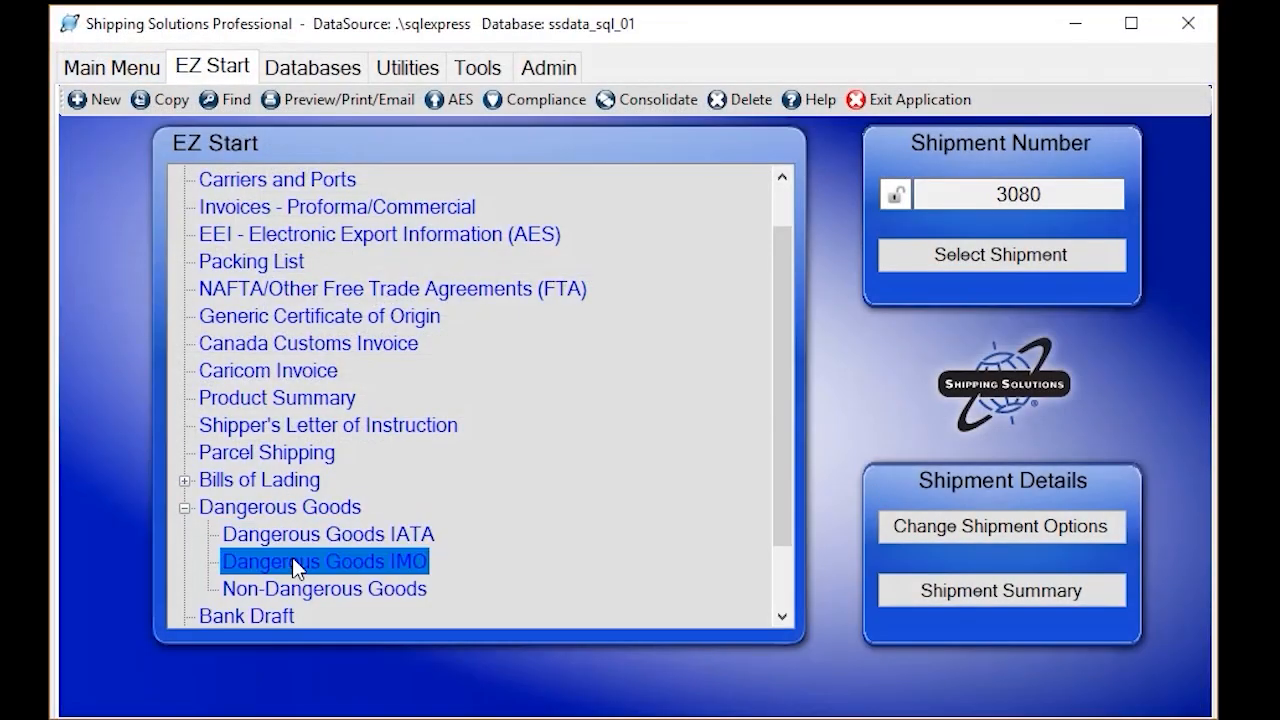
double_click(292, 557)
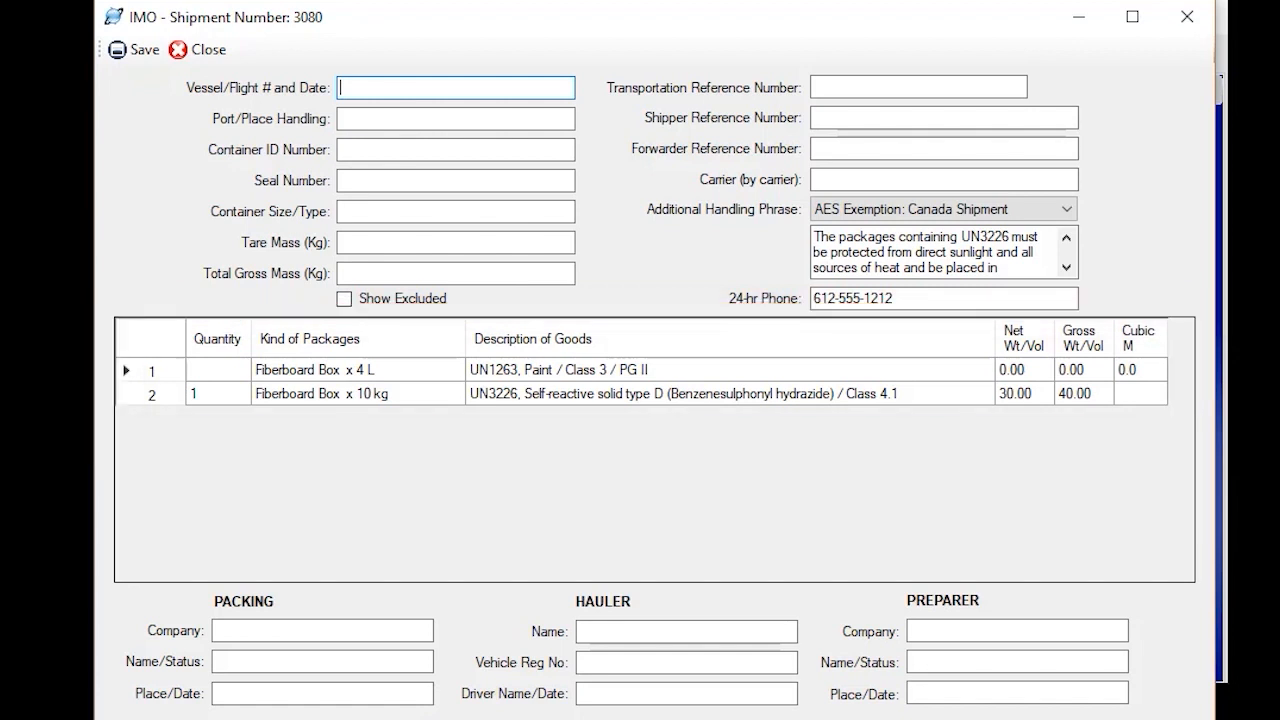
Check the row reordering option and the UN3226 product detail on the IMO form, then close the form
click(171, 376)
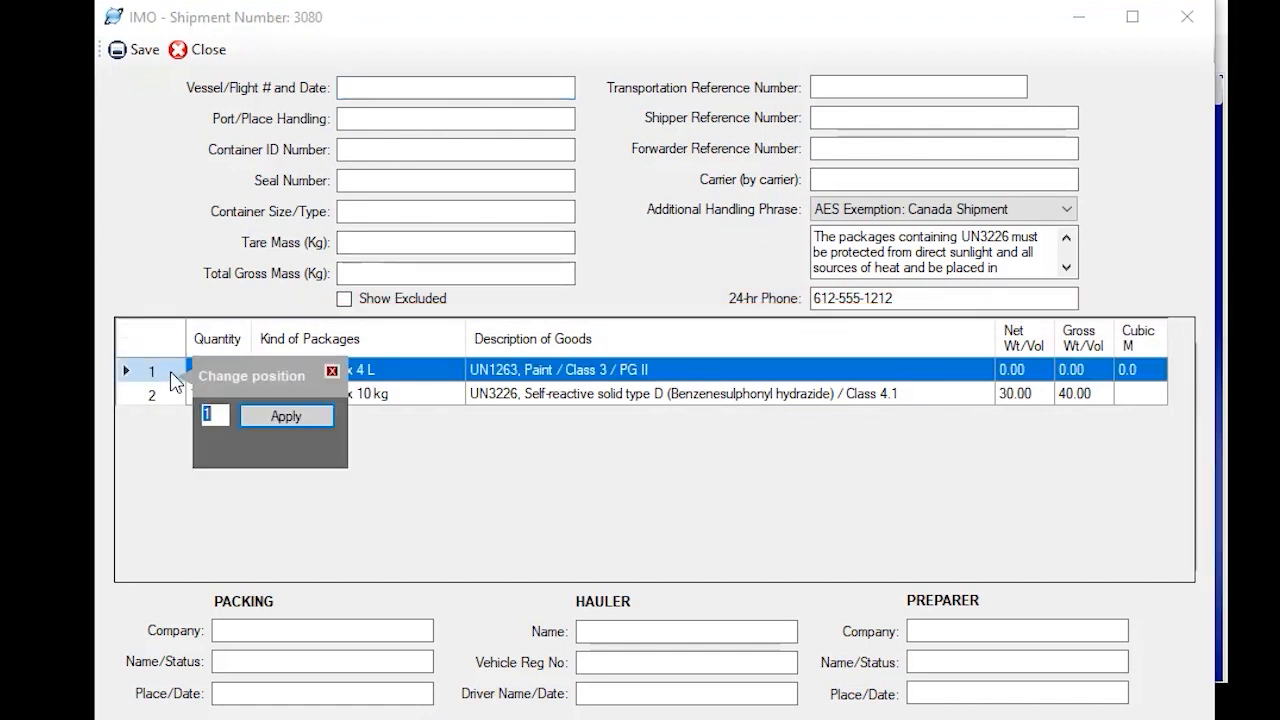
click(332, 371)
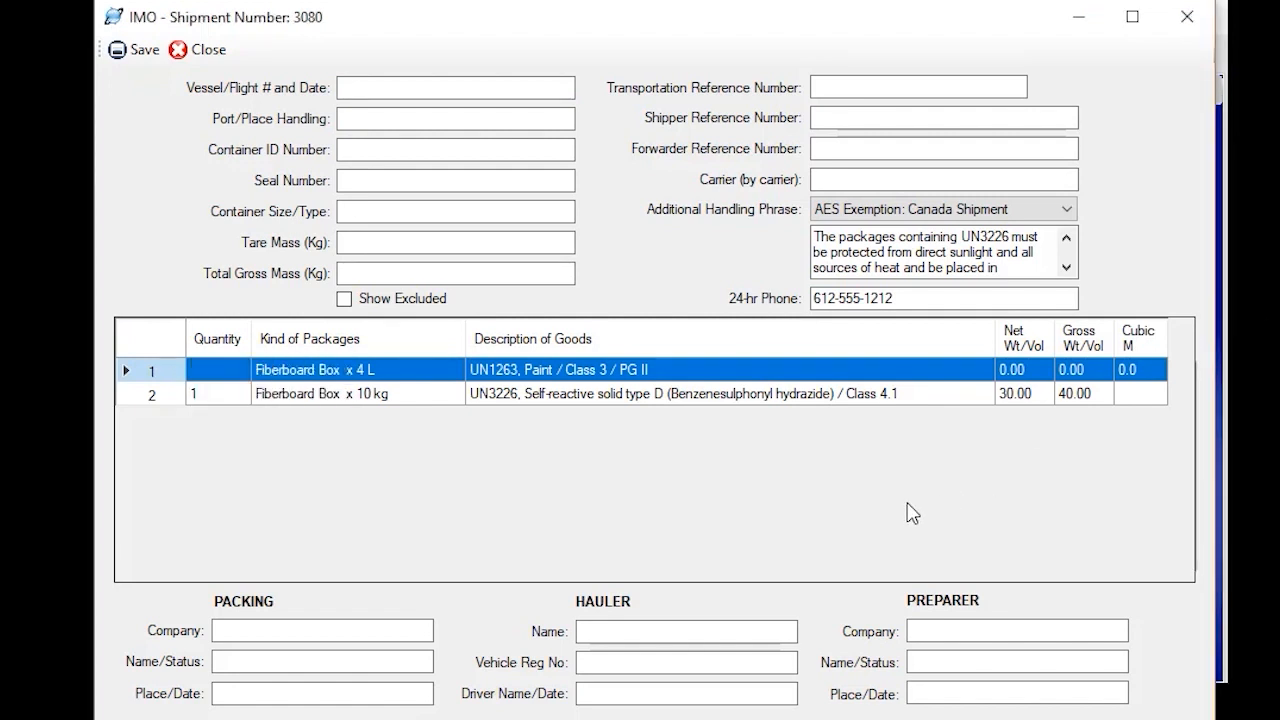
right_click(599, 392)
click(680, 405)
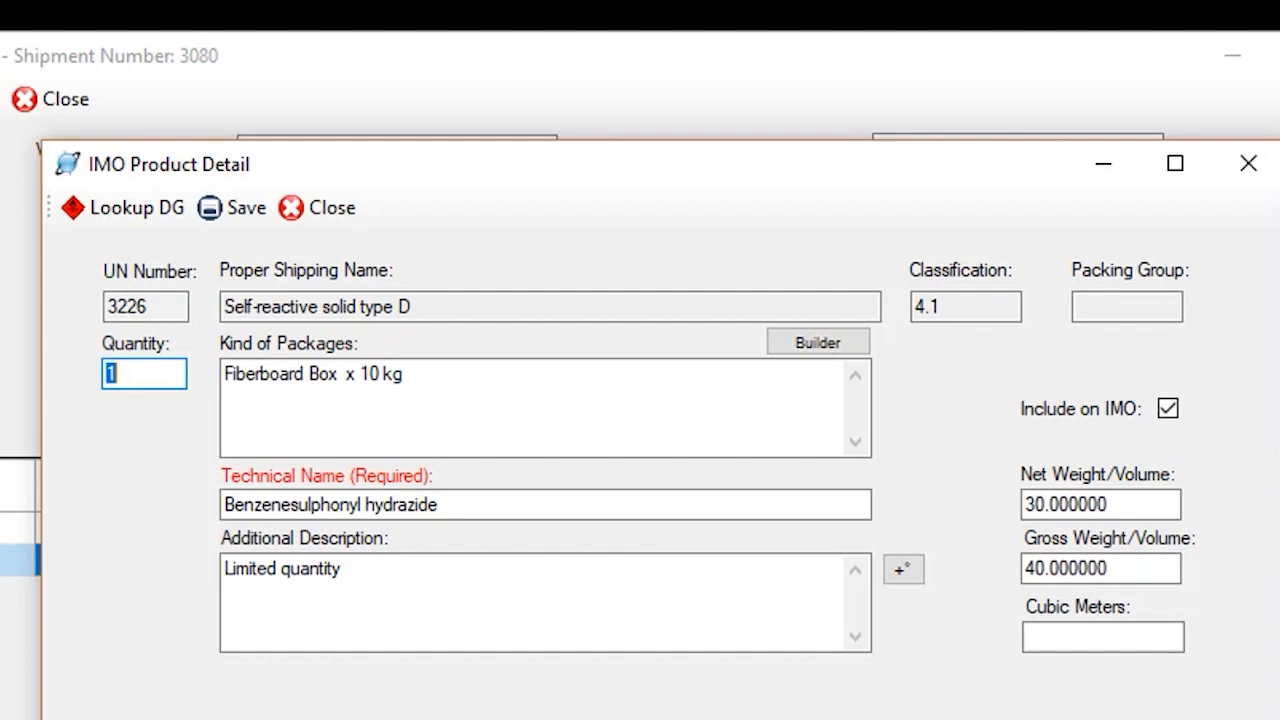
click(337, 211)
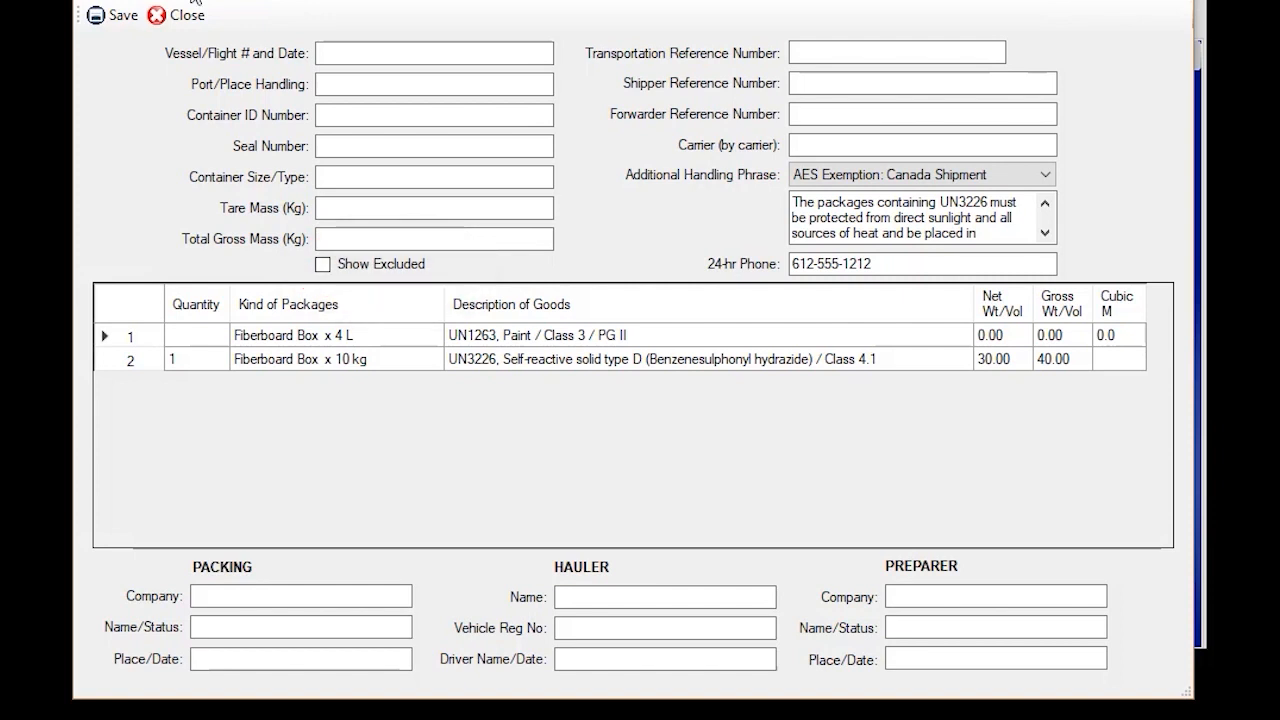
click(157, 17)
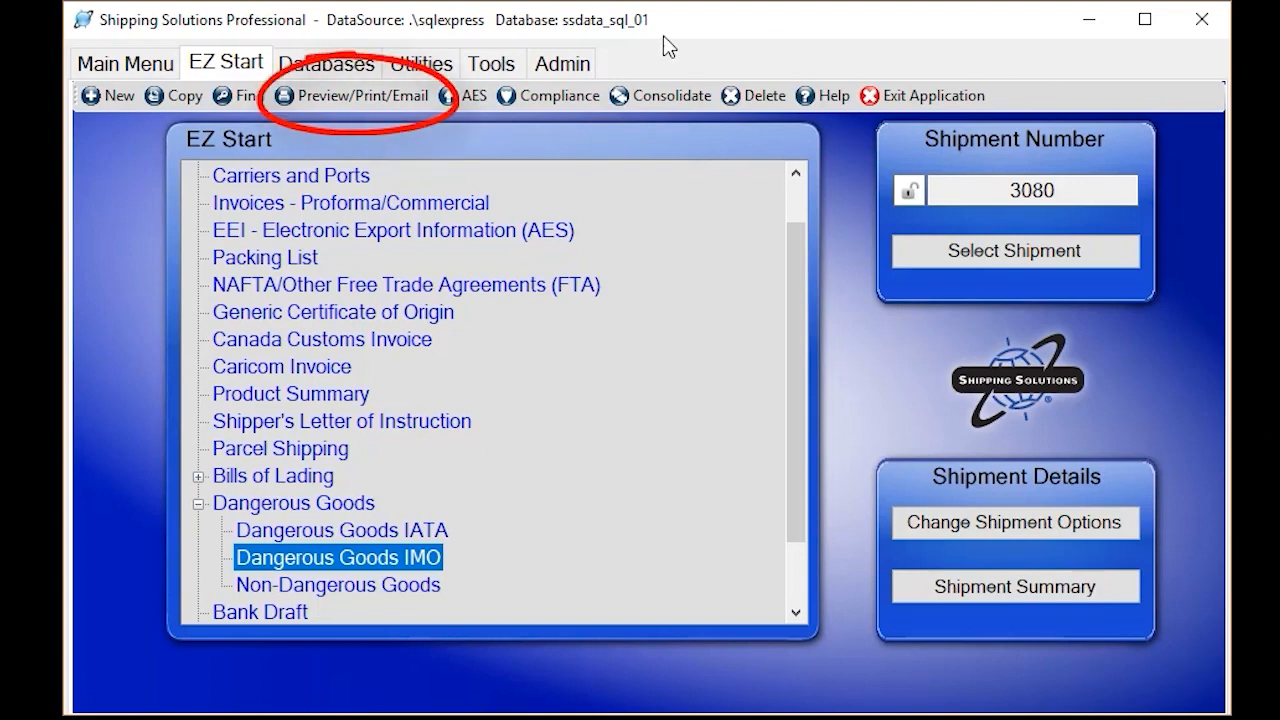
Preview the Dangerous Goods IMO document, look through the declaration to its end, and close the preview
click(375, 101)
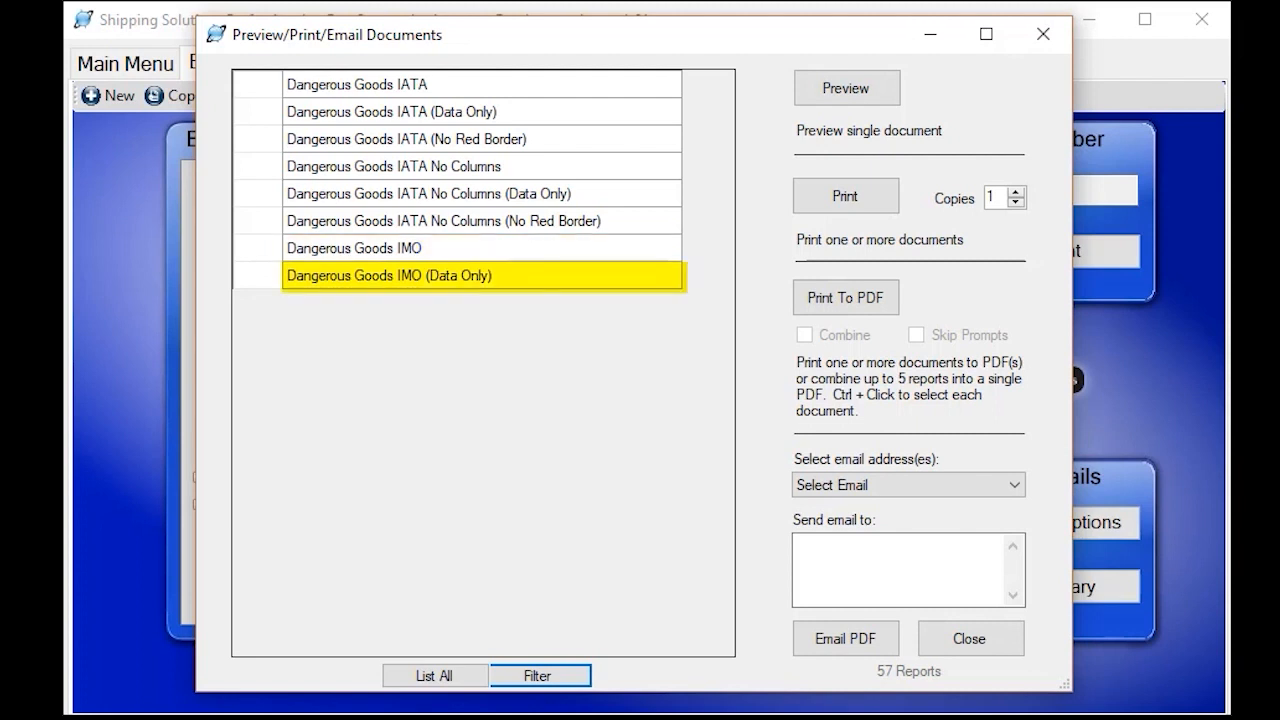
click(520, 250)
click(857, 89)
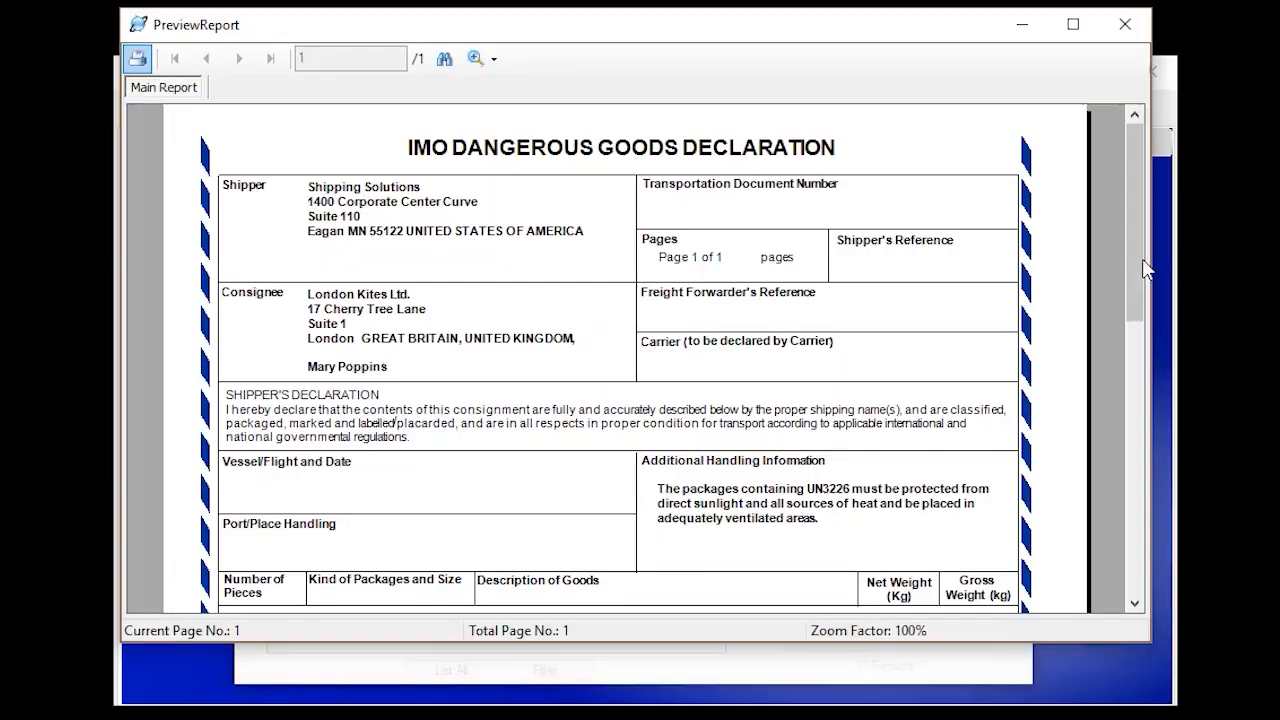
scroll(1143, 262, down, 2)
drag(1140, 254, 1137, 517)
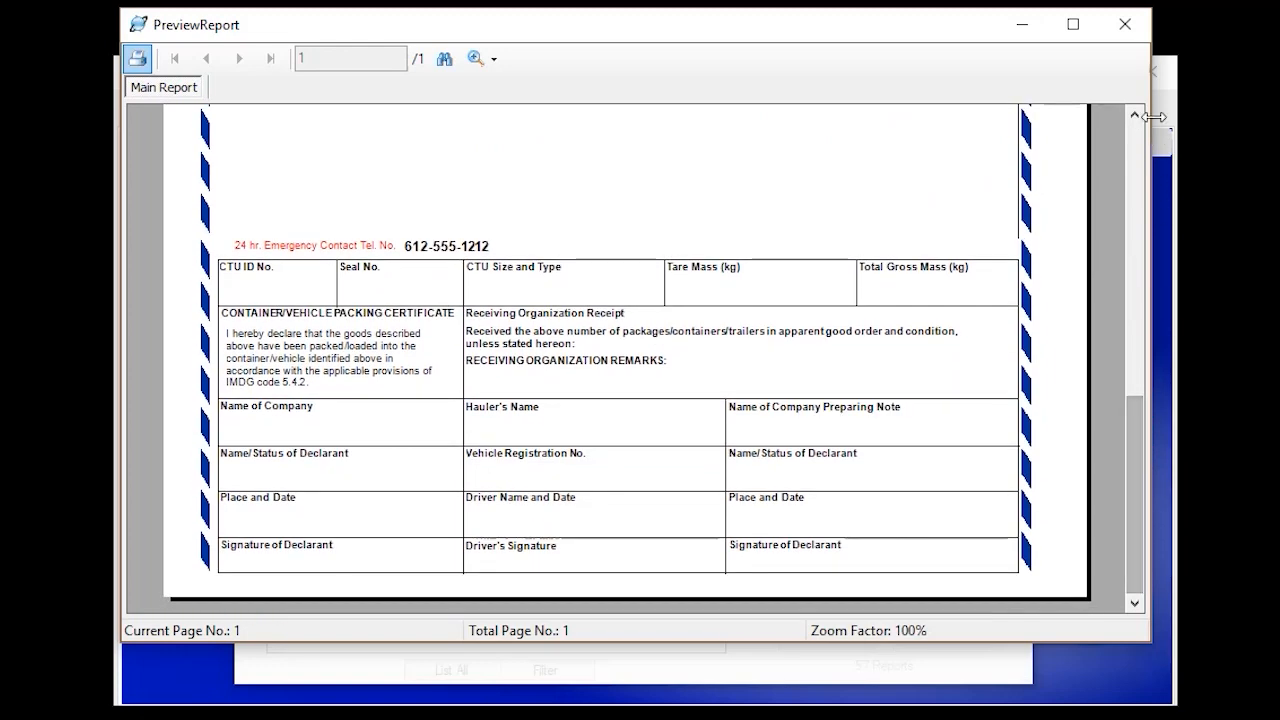
click(1125, 24)
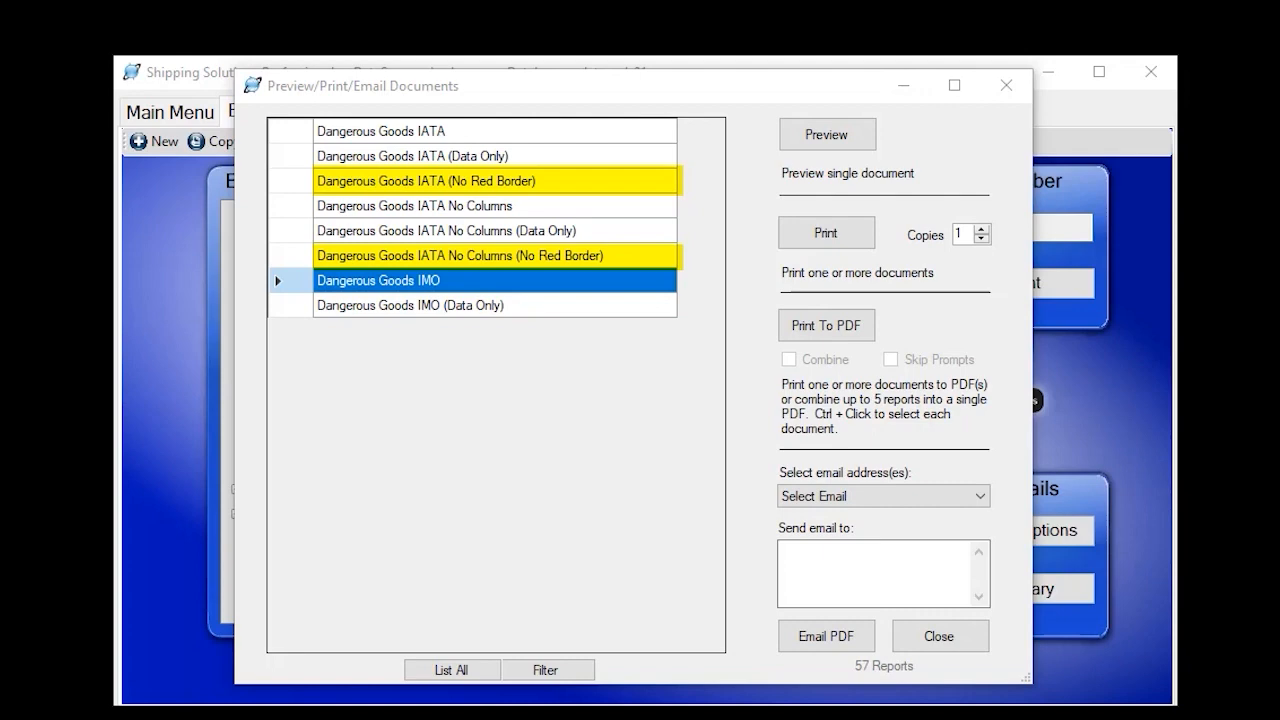
Preview the Dangerous Goods IATA document, look through the whole declaration, then close the preview and the documents window
click(398, 129)
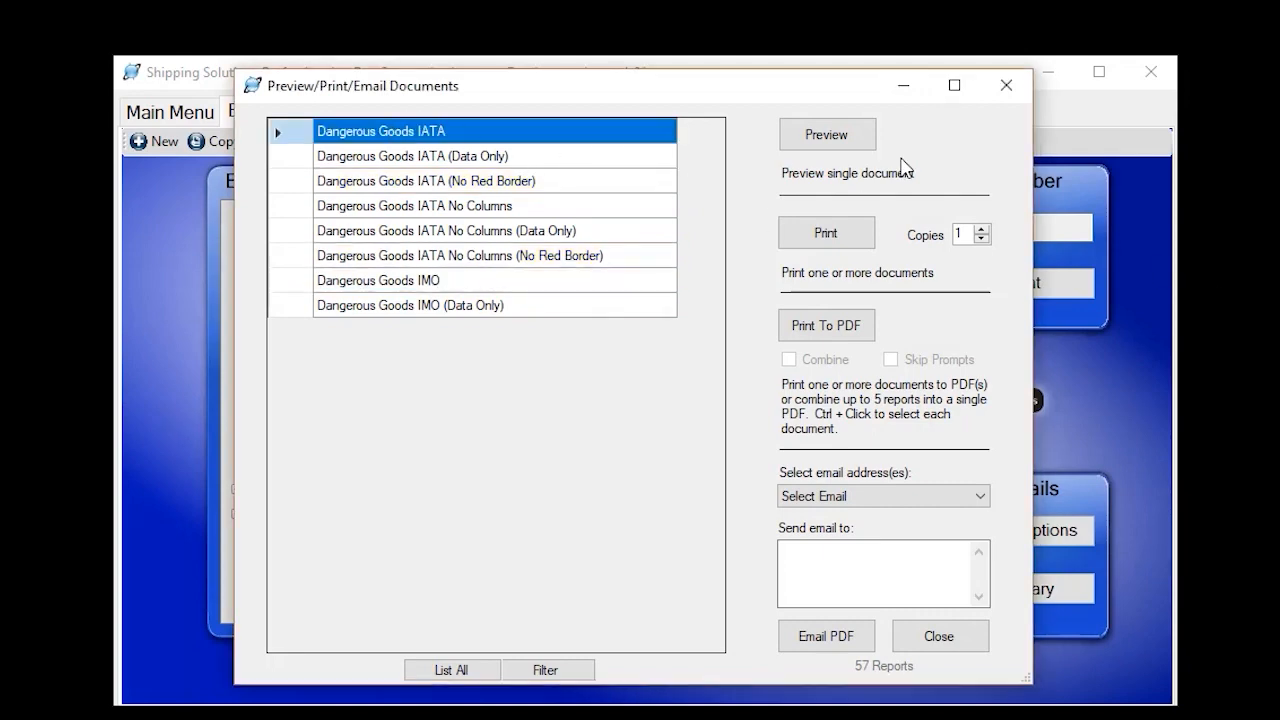
click(886, 122)
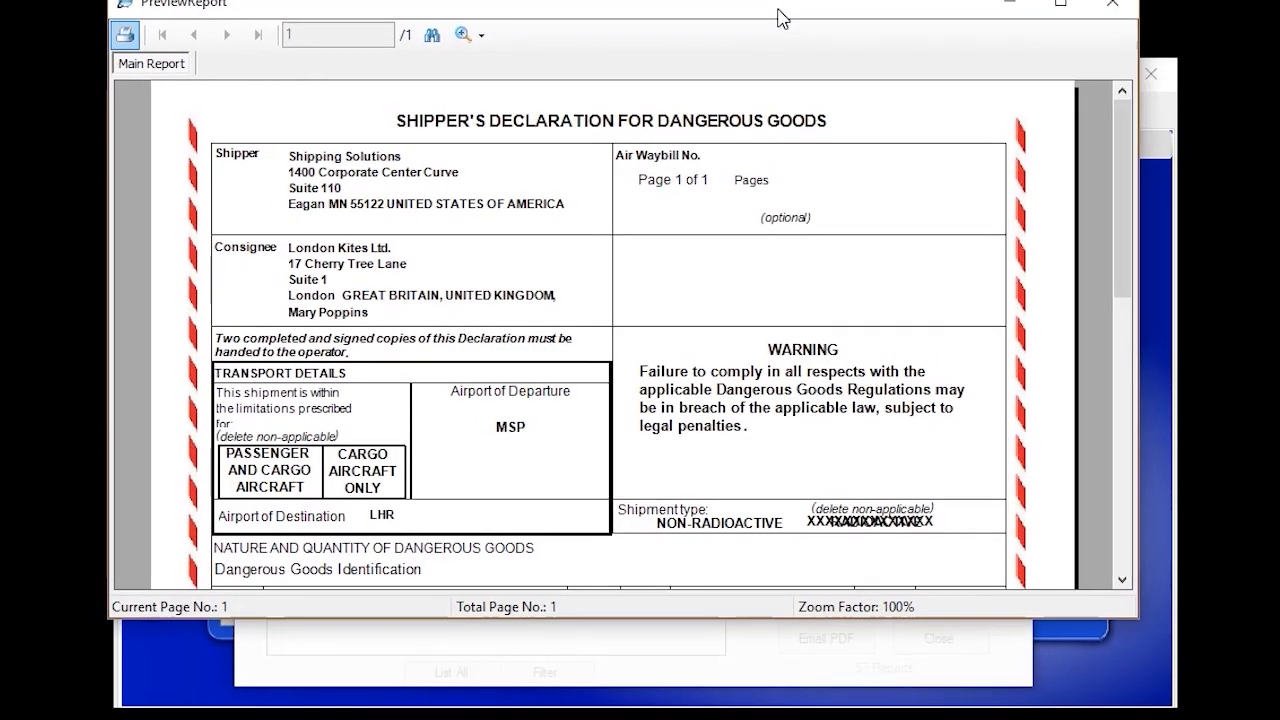
drag(1124, 186, 1125, 248)
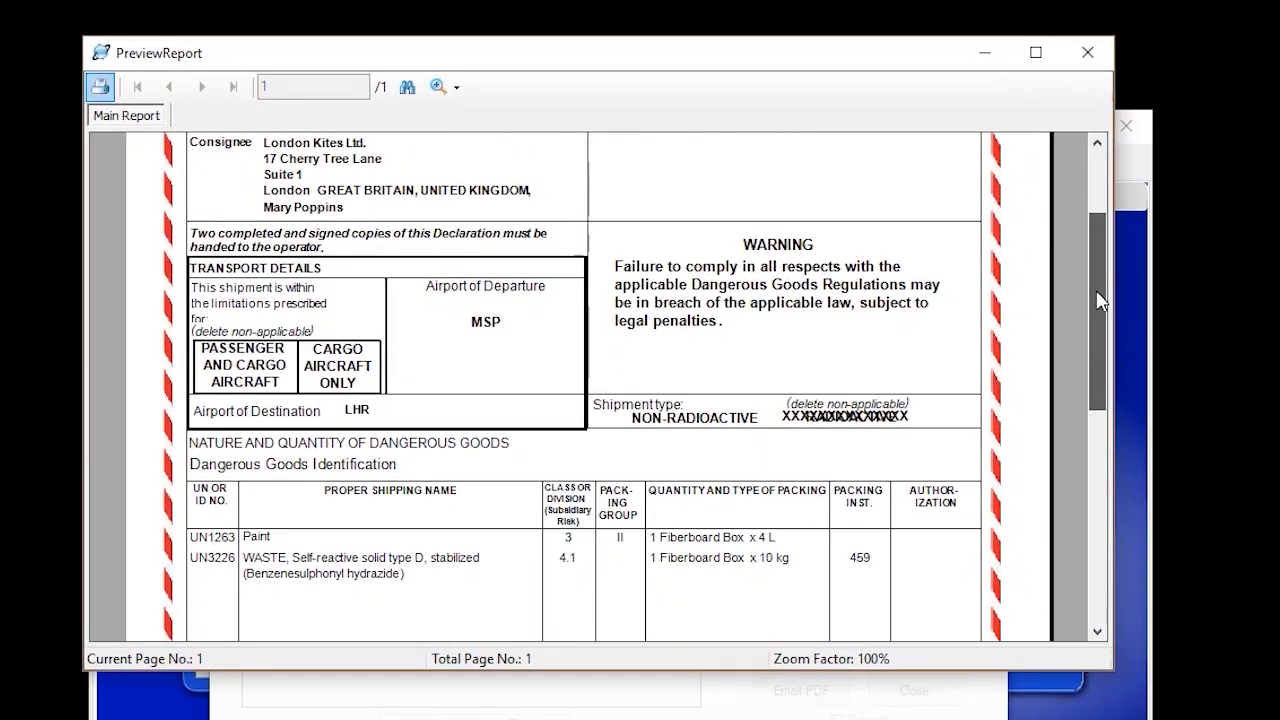
drag(1098, 300, 1105, 548)
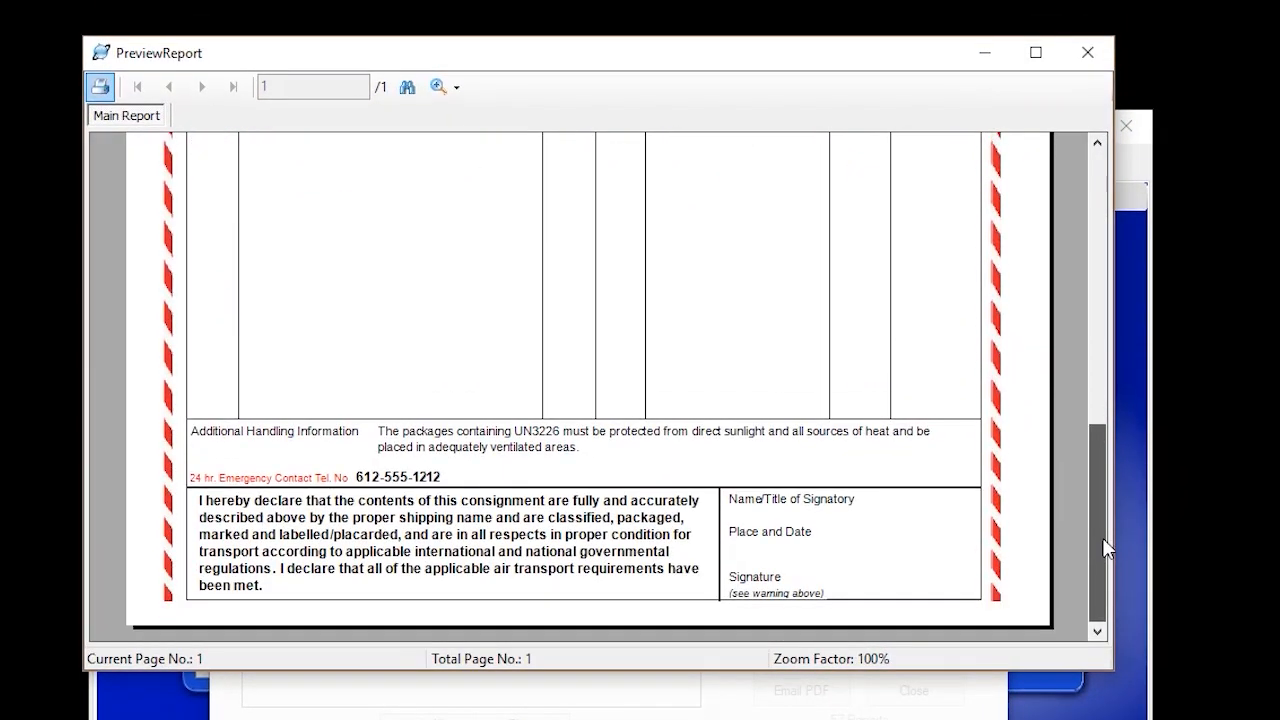
click(1095, 63)
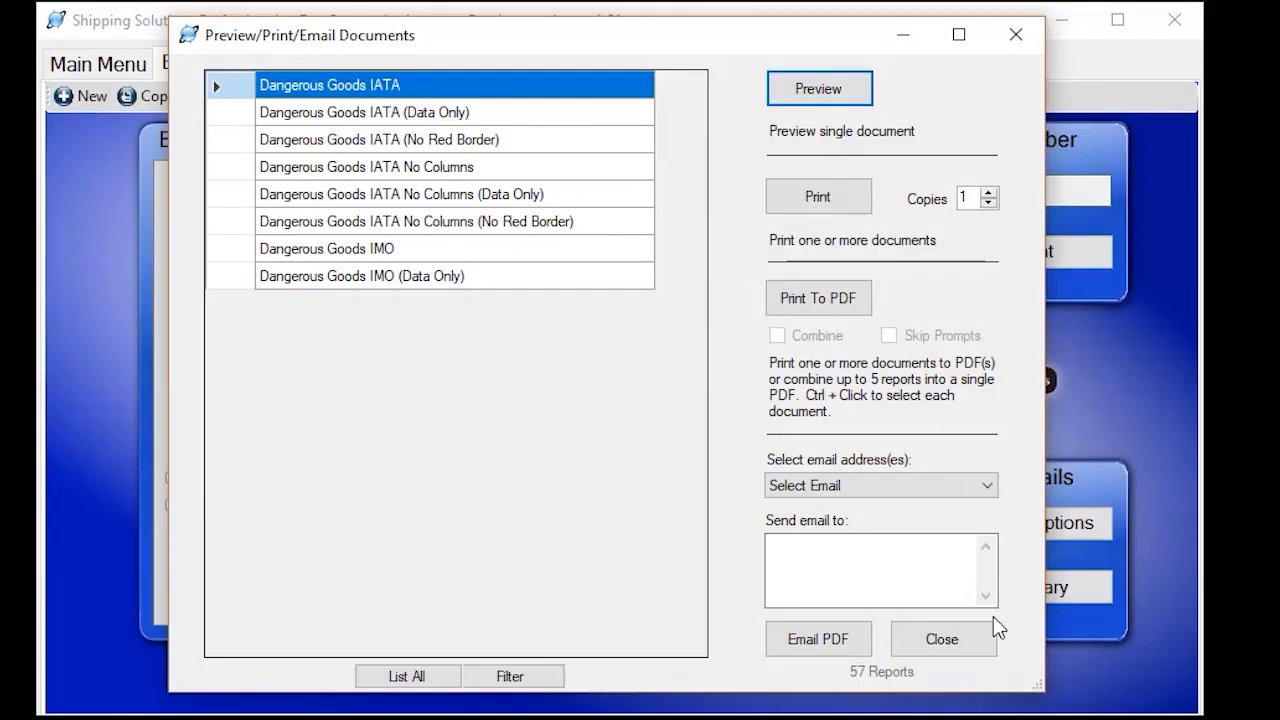
click(940, 639)
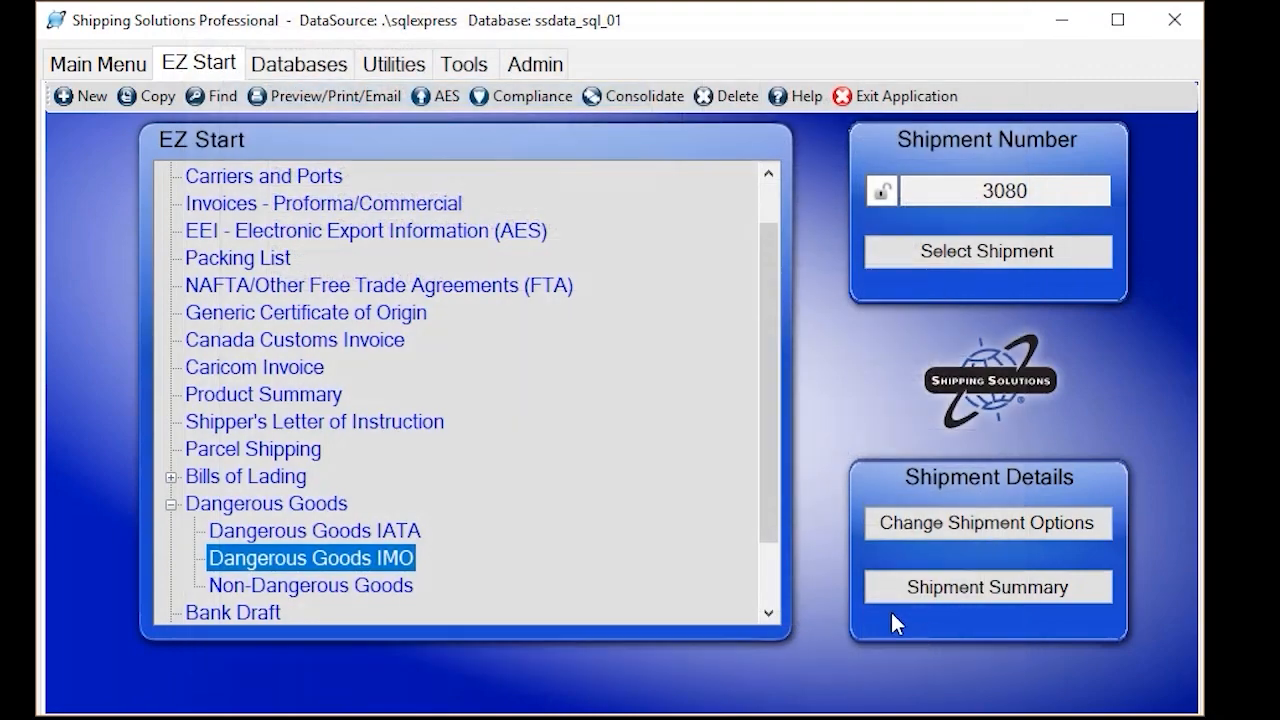
Open the customization properties of the Dangerous Goods IMO document, view its customizable field labels, and cancel out of them
click(467, 66)
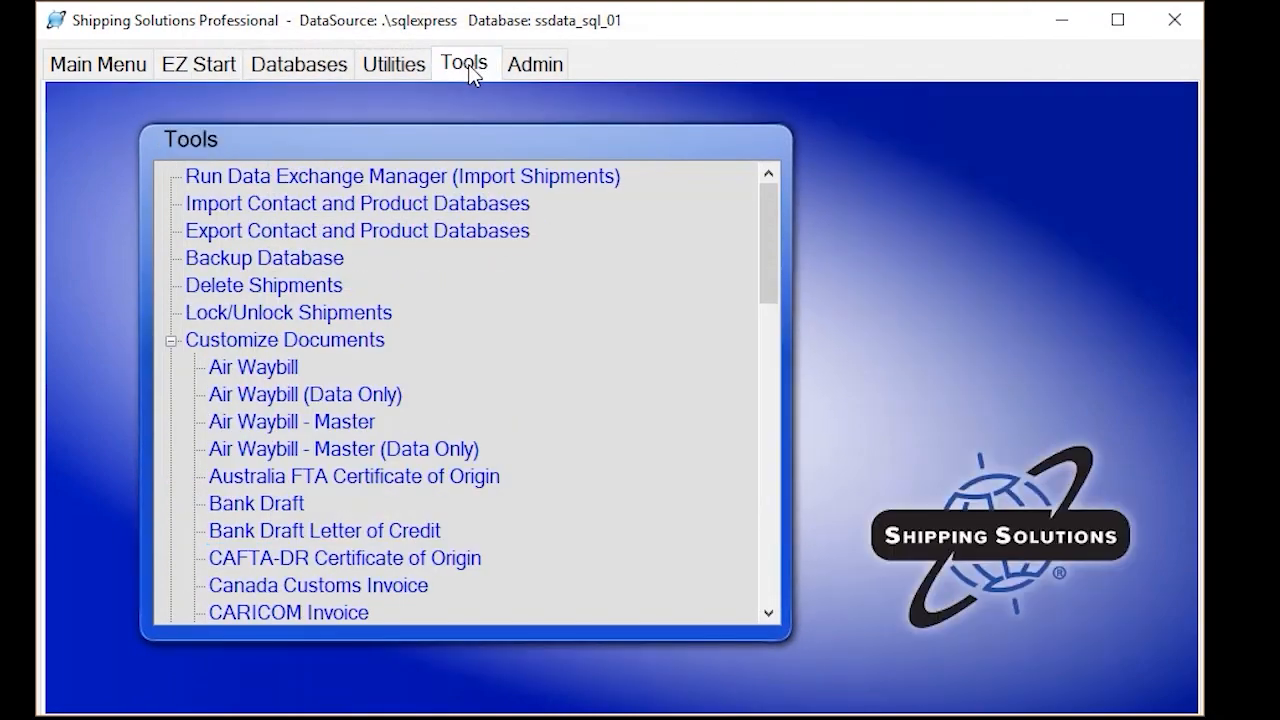
click(171, 341)
scroll(431, 425, down, 4)
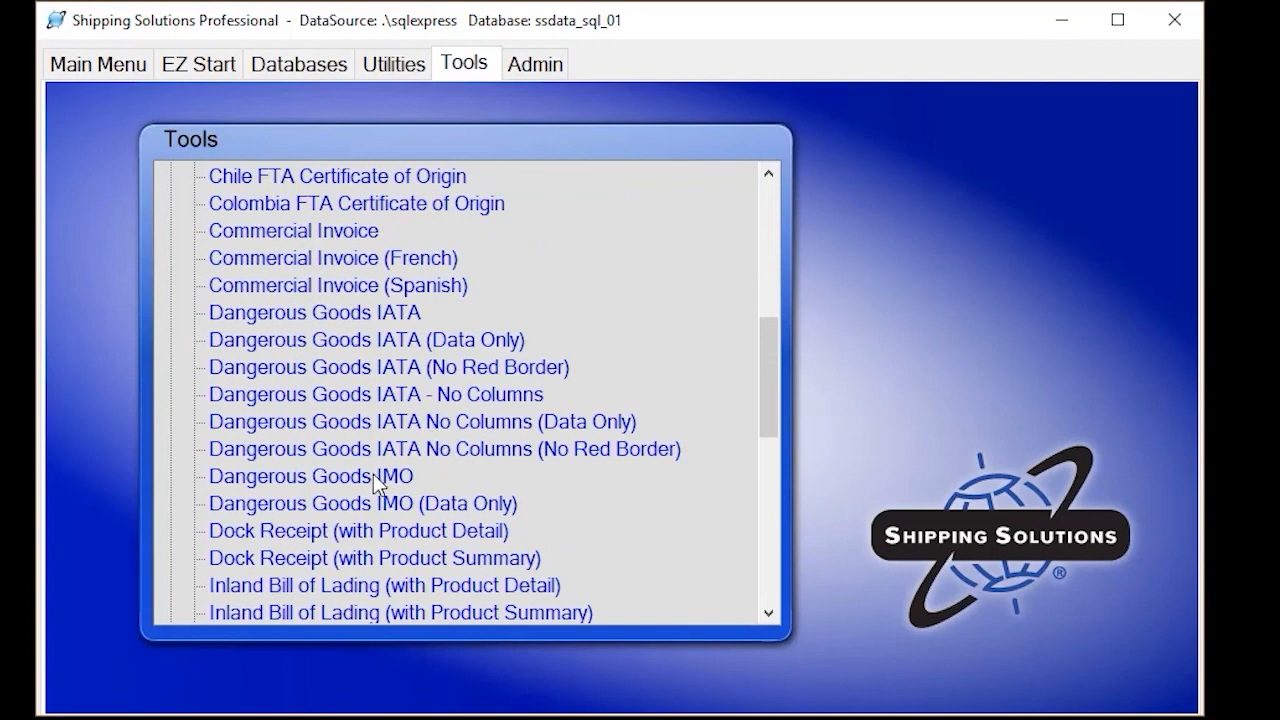
double_click(378, 478)
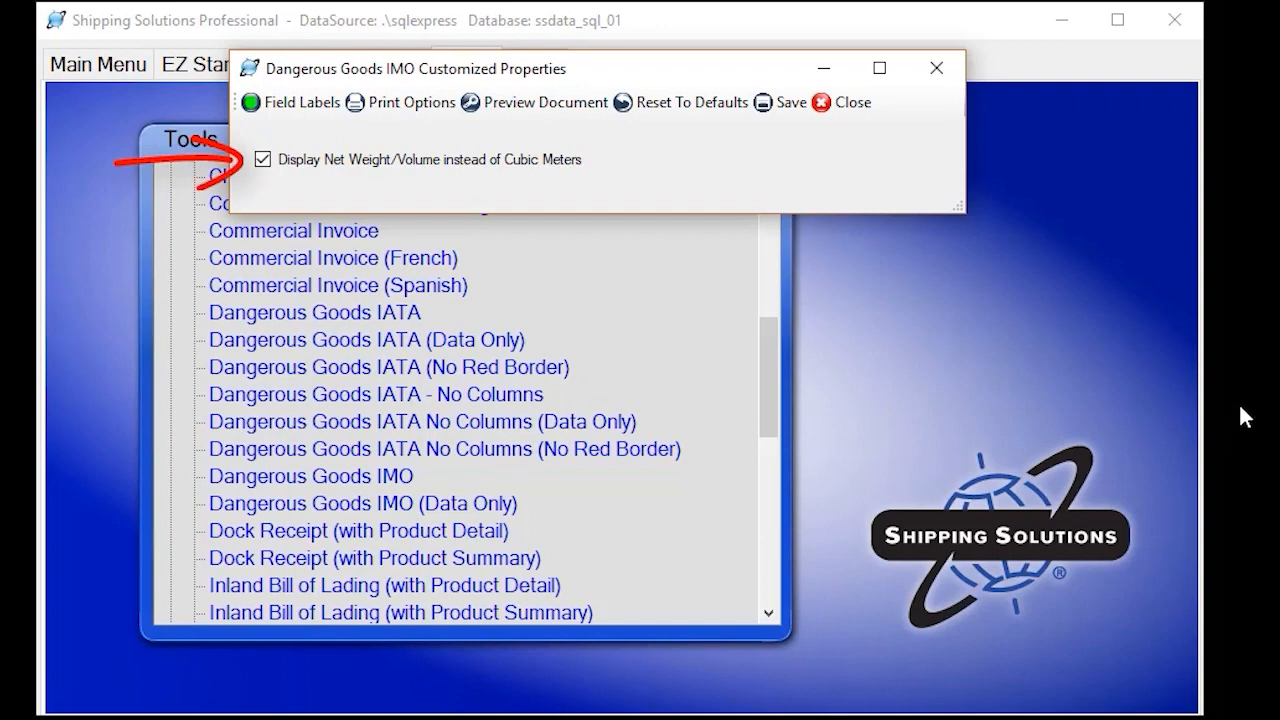
click(288, 110)
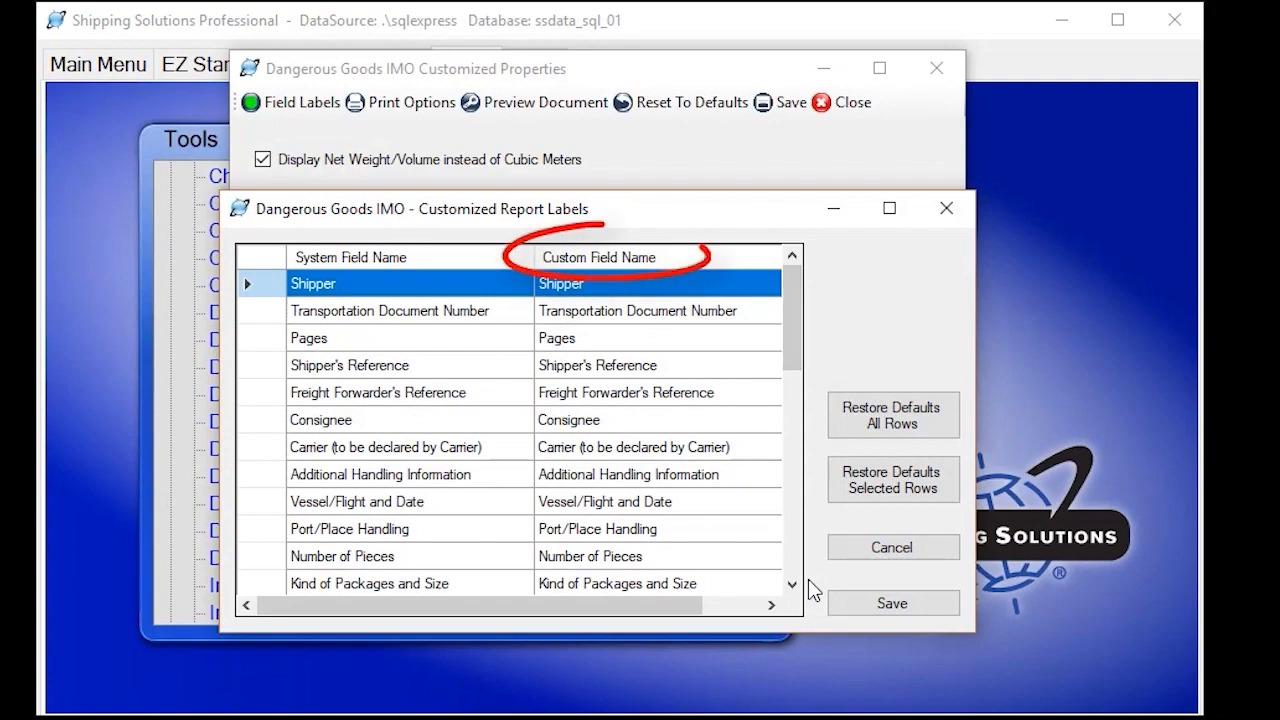
click(893, 547)
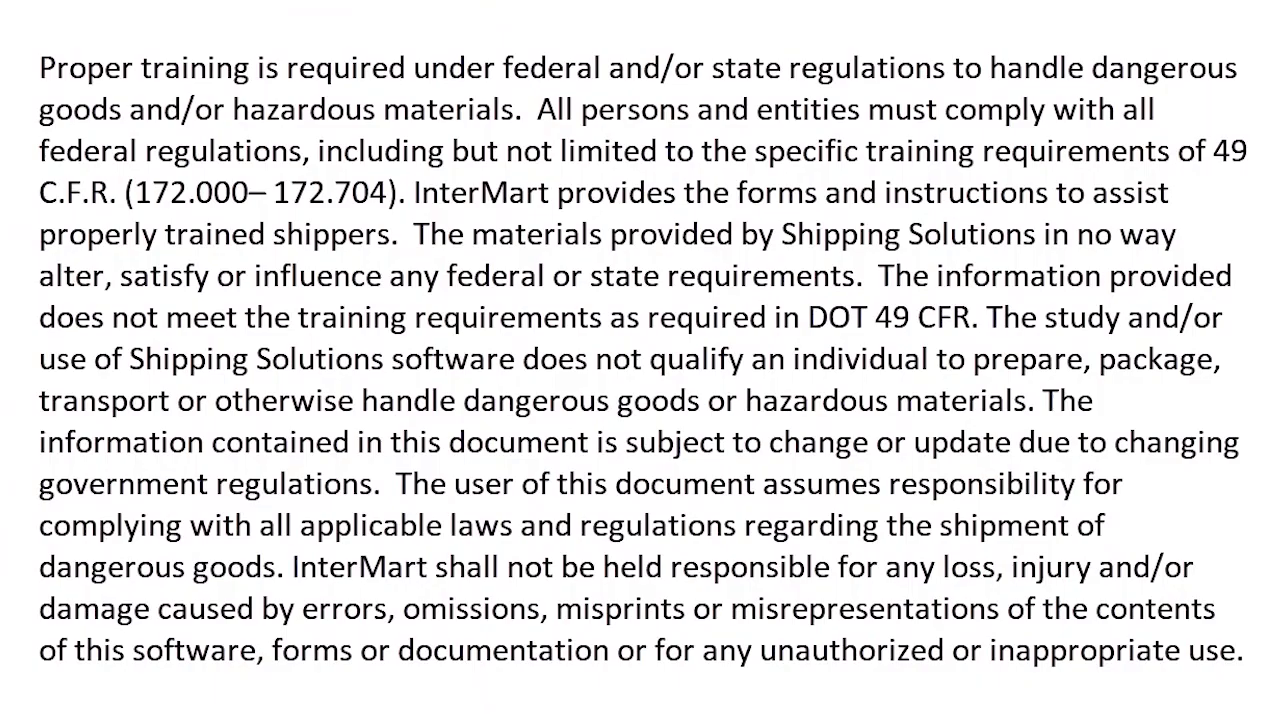